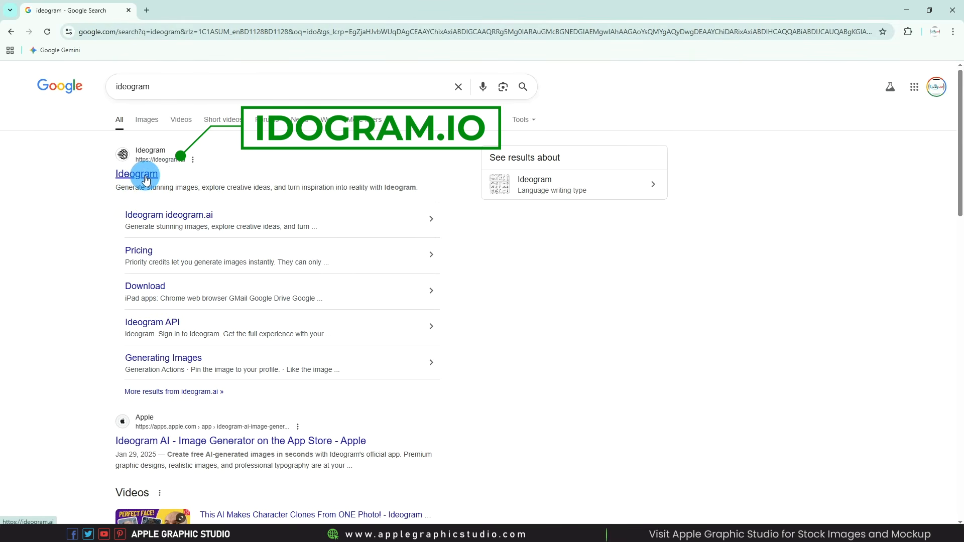
Step: Open the Ideogram website, sign in with Google, and dismiss the welcome and Ideogram Character introductions
click(145, 179)
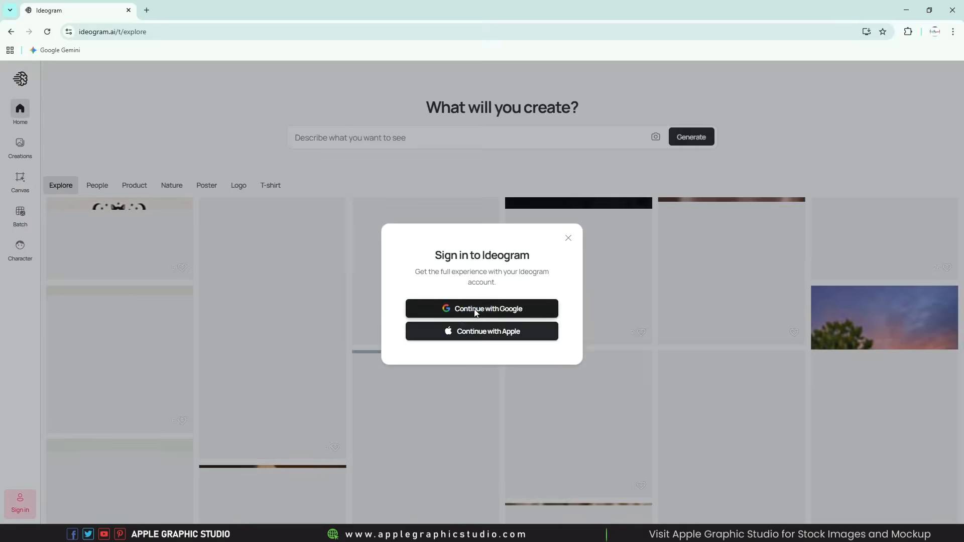
click(478, 309)
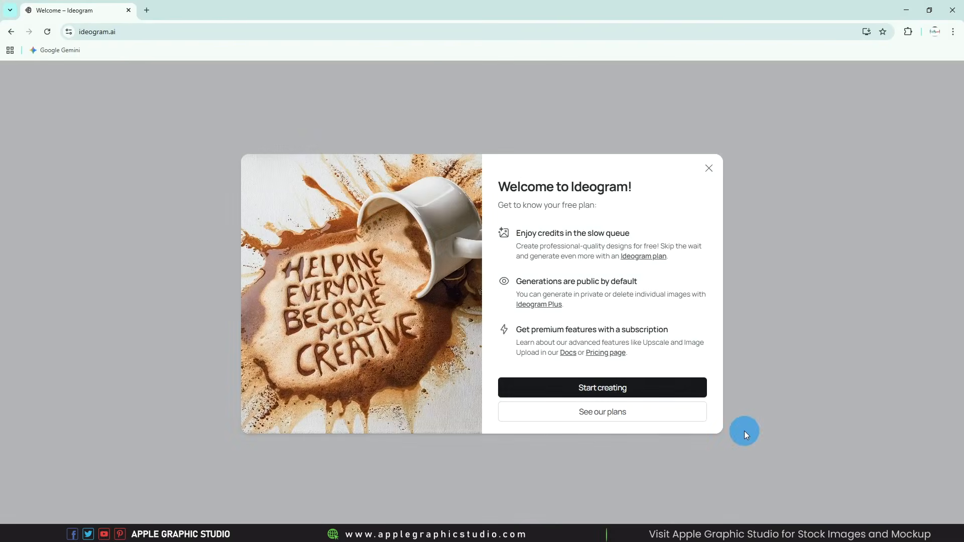
click(645, 391)
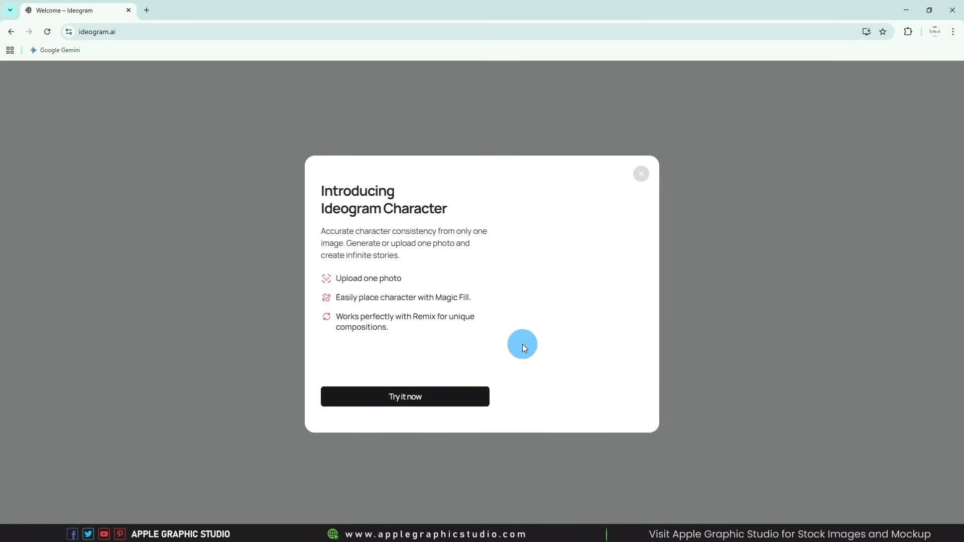
click(638, 174)
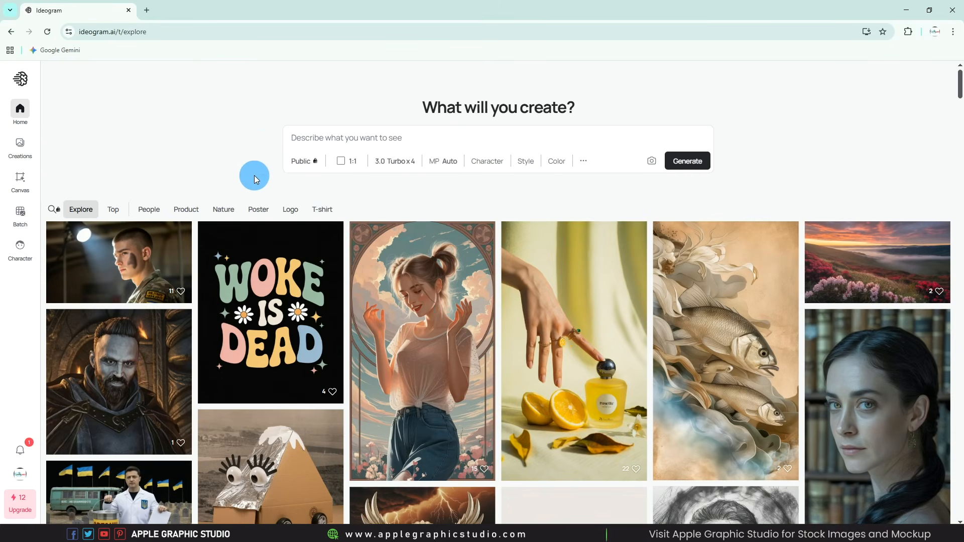
Step: Look over the home page and the available color palette options for image generation
scroll(272, 221, down, 1)
scroll(452, 195, up, 1)
click(556, 161)
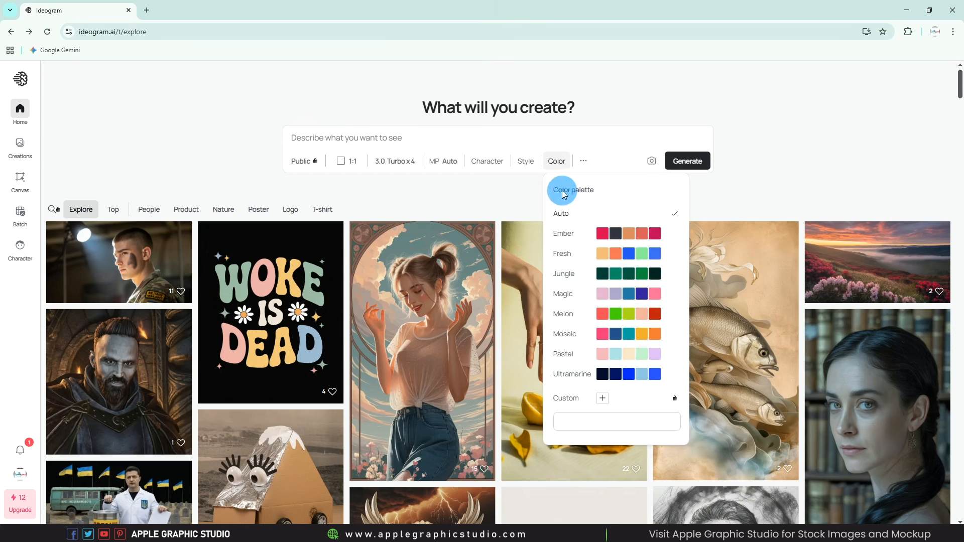
click(450, 191)
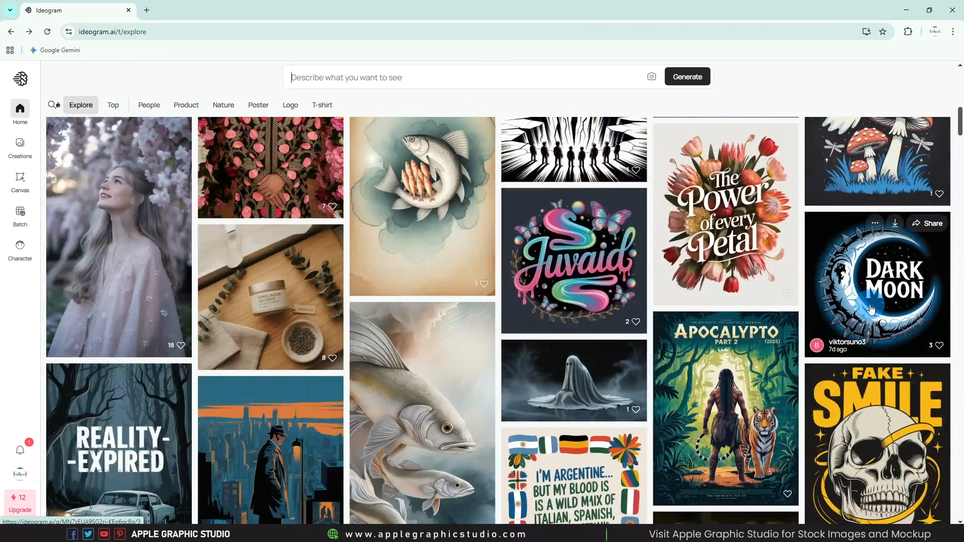
Step: Browse the Explore gallery and open the neon-lit portrait of the woman holding a transparent umbrella
scroll(861, 307, up, 12)
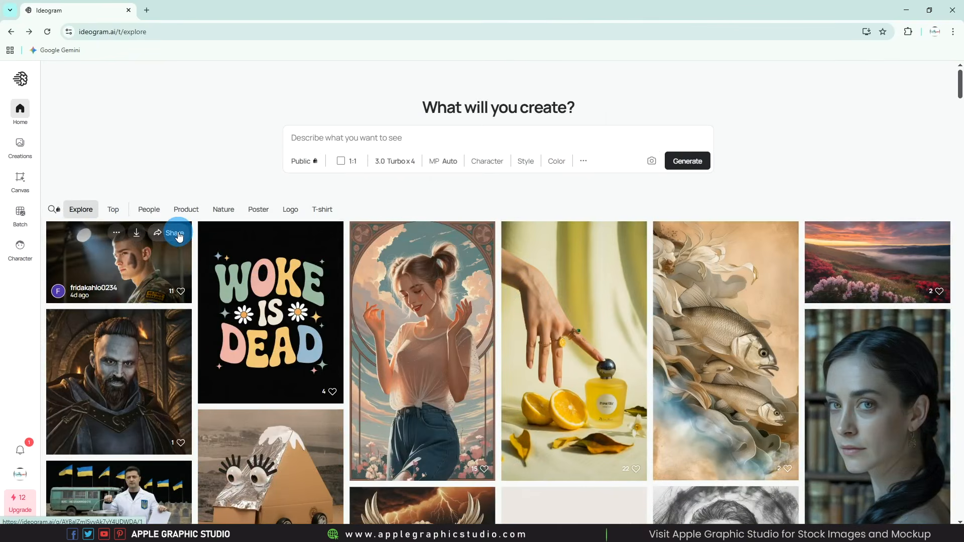
scroll(725, 273, down, 5)
scroll(726, 273, down, 15)
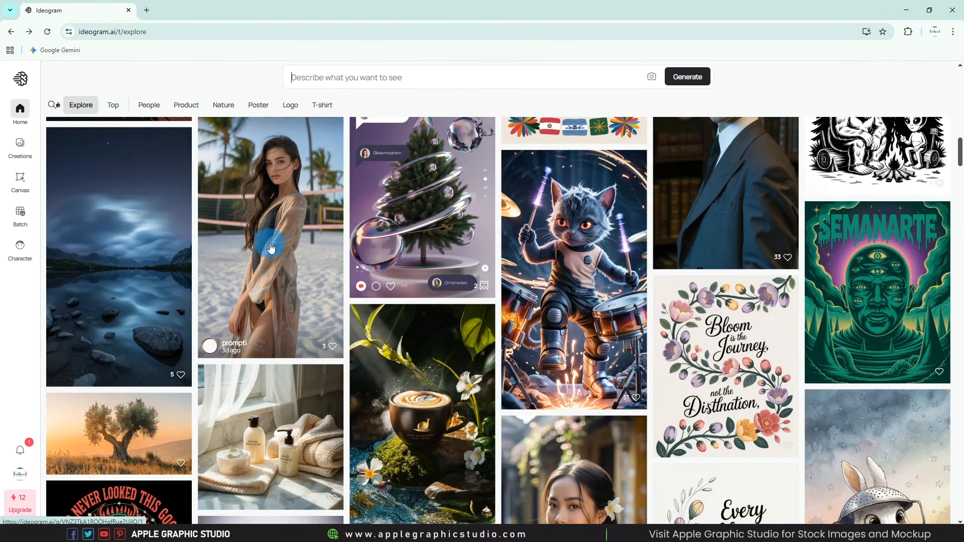
scroll(864, 346, down, 8)
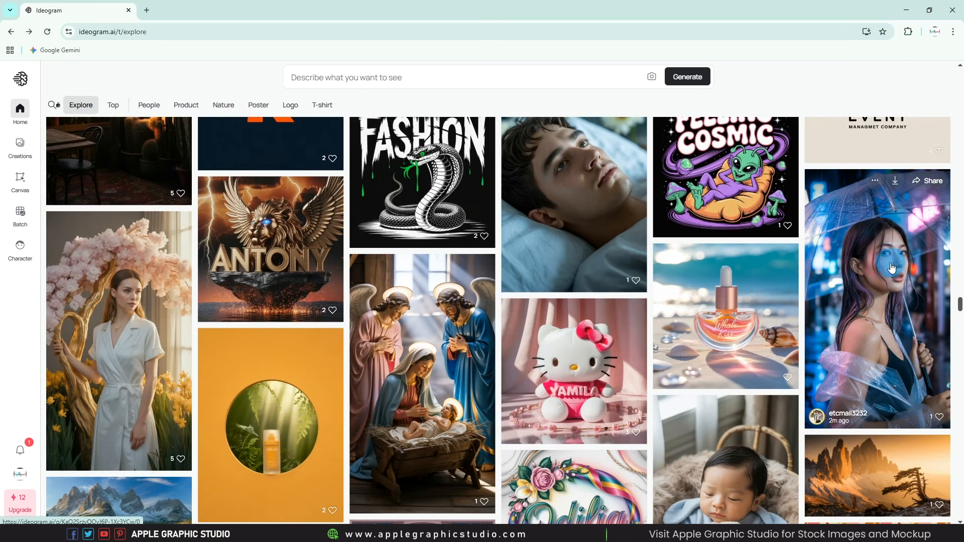
click(882, 324)
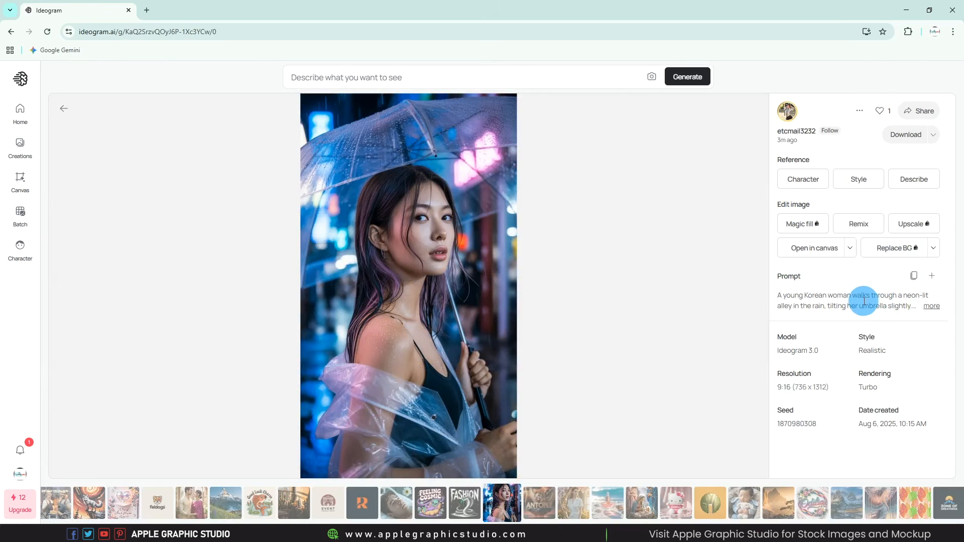
Step: Start a remix of the umbrella portrait and create a new character from an uploaded face photo
click(864, 228)
click(488, 213)
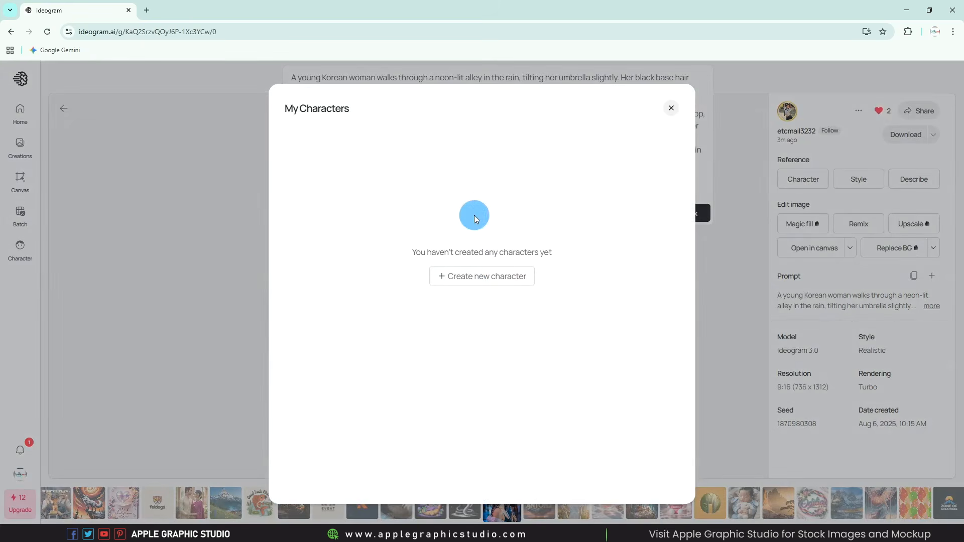
click(495, 278)
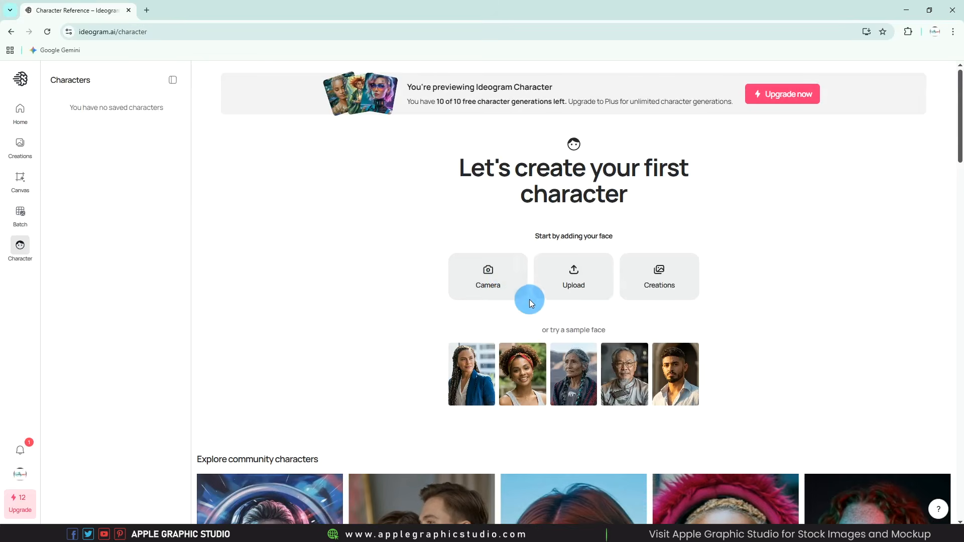
click(553, 276)
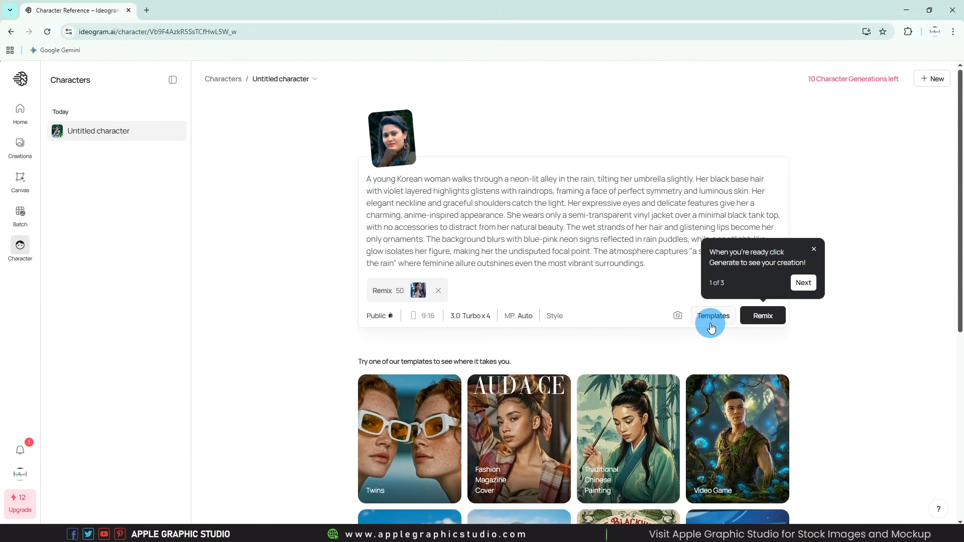
Step: Generate the umbrella remix with the new character and view the resulting images one by one
click(759, 322)
scroll(502, 281, down, 1)
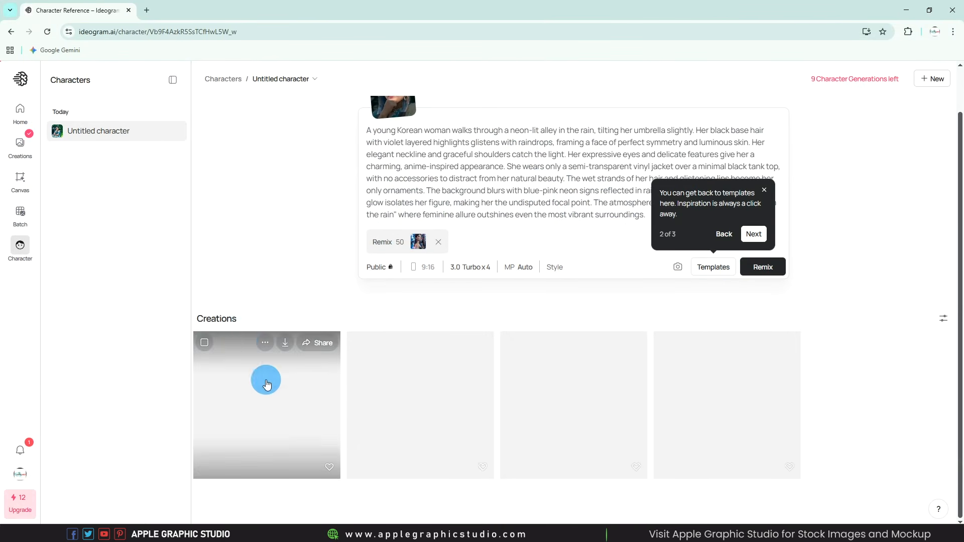
click(733, 409)
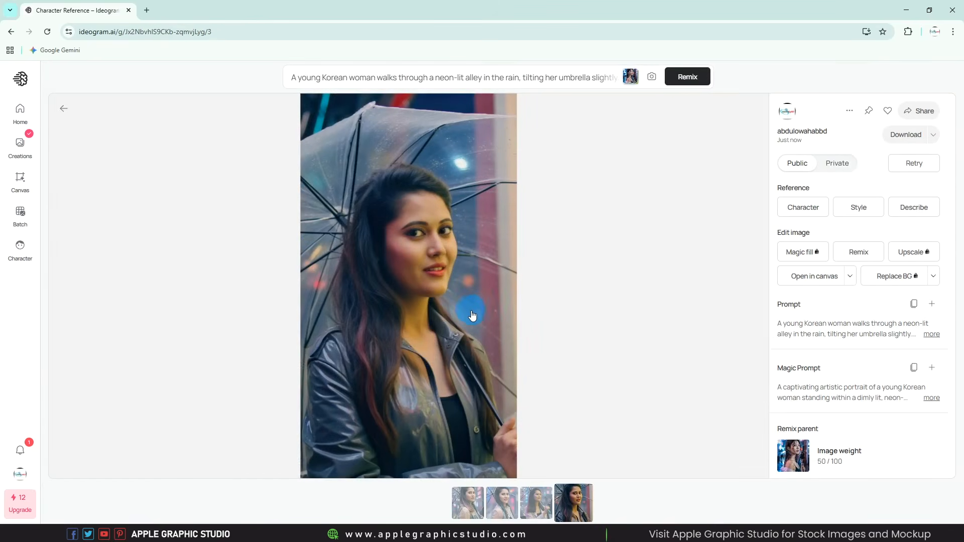
click(536, 503)
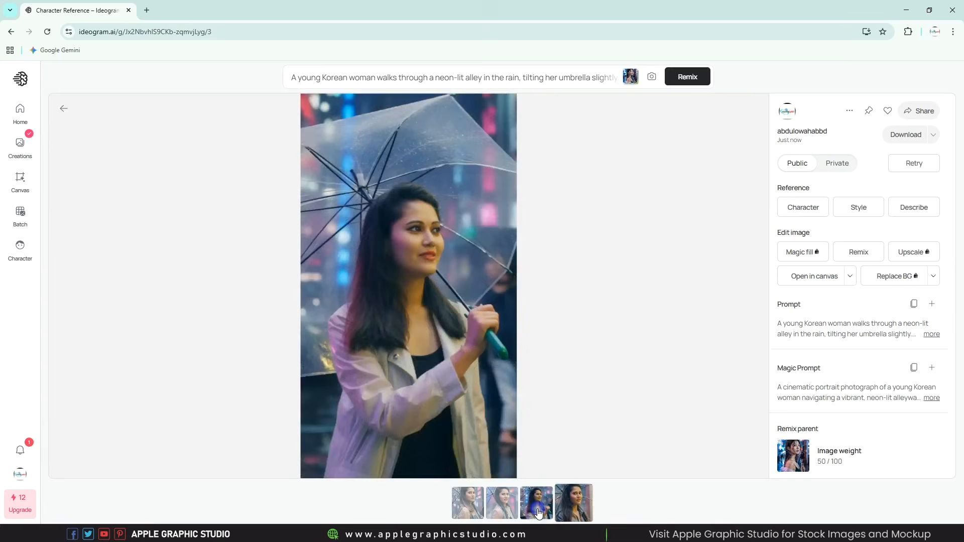
click(503, 505)
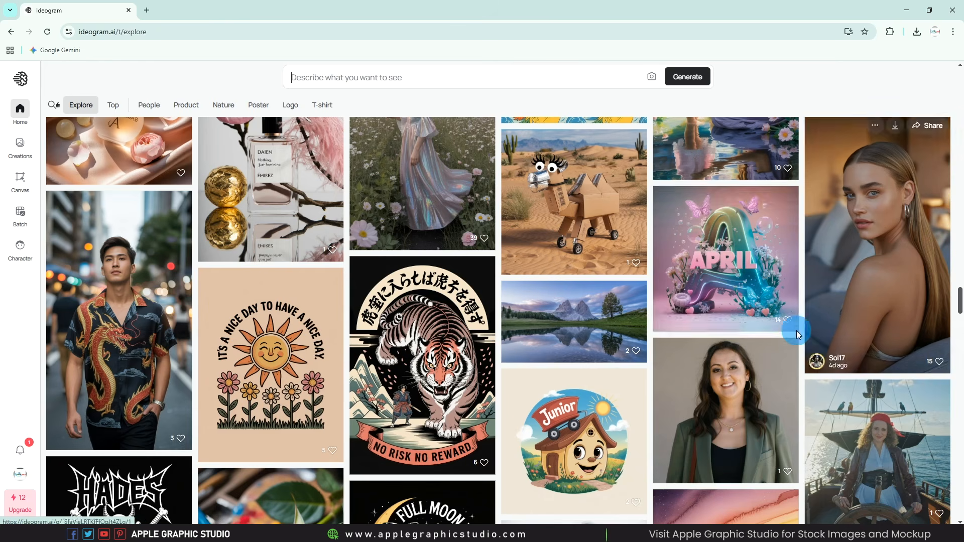
Step: Open the pastel letter A artwork with the text APRIL from the gallery and start a remix of it
click(743, 260)
scroll(885, 306, down, 1)
scroll(885, 251, up, 1)
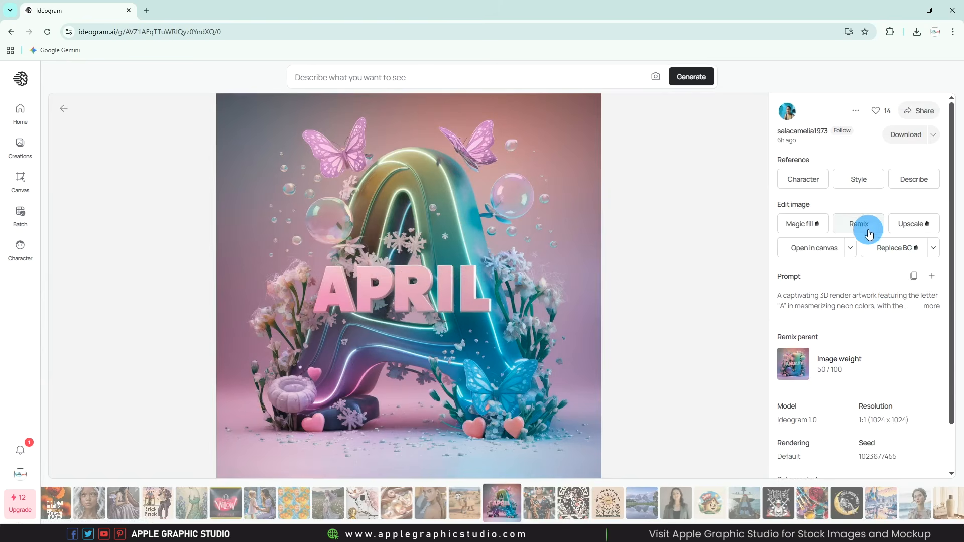
click(864, 230)
Step: Replace APRIL in the remix prompt with "APPLE GRAPHIC STUDIO" and generate the remix
click(488, 80)
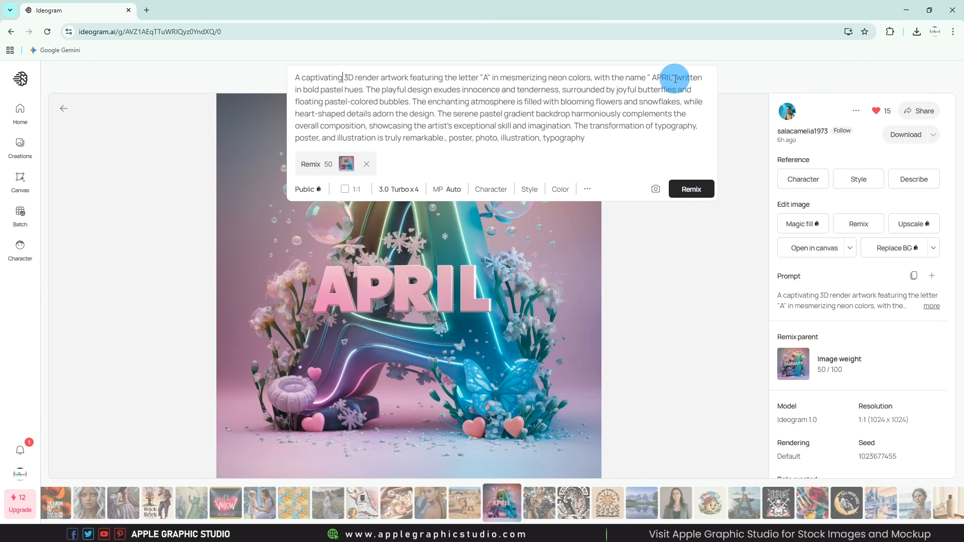
text(APPLE GRAPHIC STUDIO)
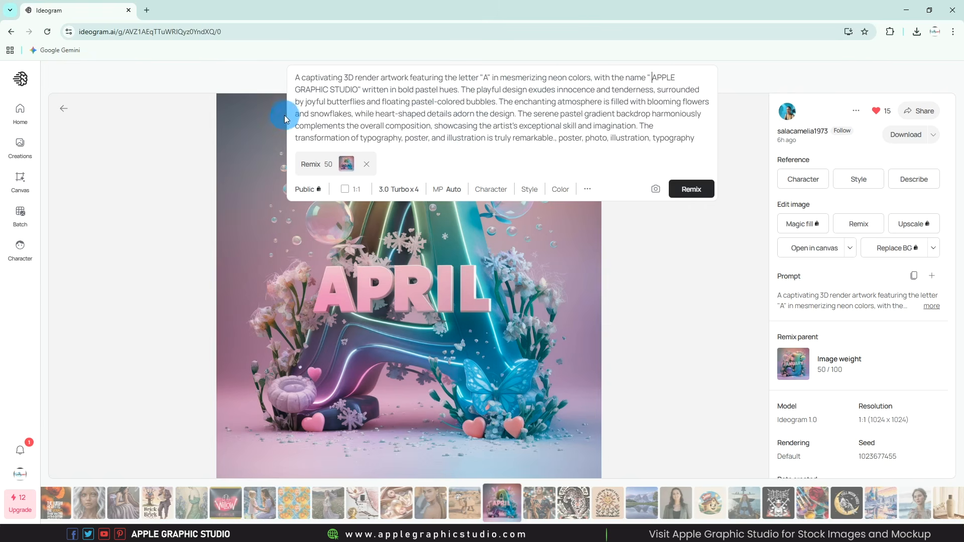
click(702, 189)
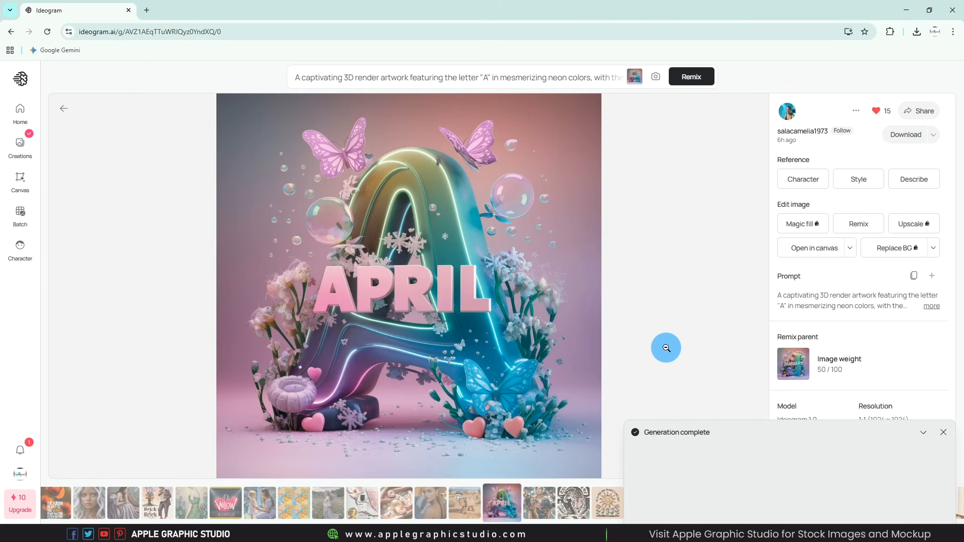
Step: Open the generated rainbow letter A image, download it, and open the downloaded file
click(695, 477)
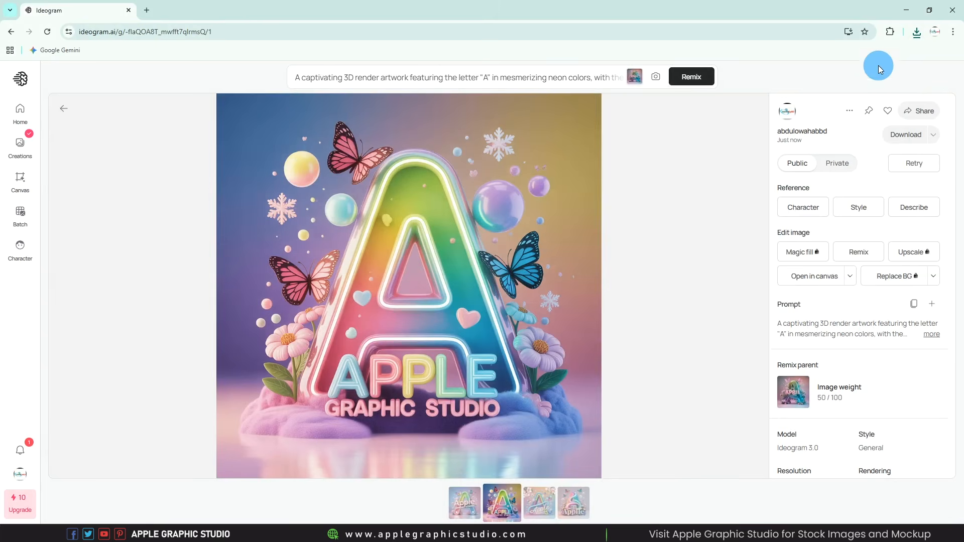
click(917, 32)
click(833, 77)
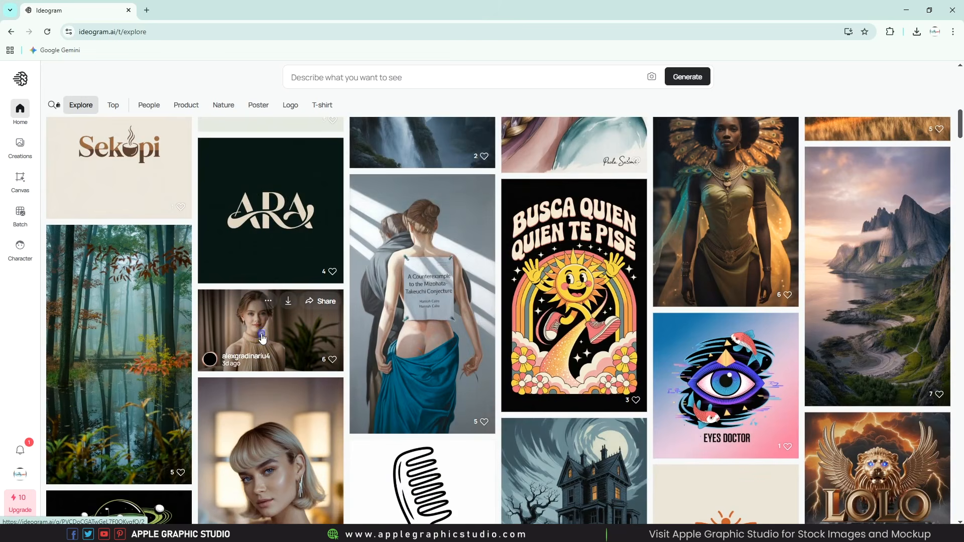
Step: Browse gallery artworks to the gold winged lion with the text LOLO, expand its prompt and copy it
click(261, 338)
scroll(384, 281, down, 4)
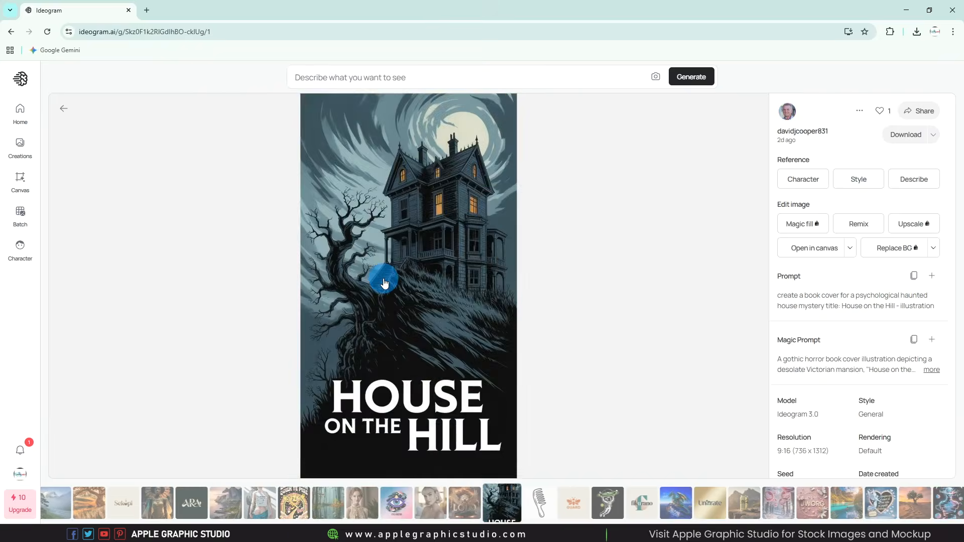
scroll(384, 283, up, 1)
double_click(479, 222)
click(871, 301)
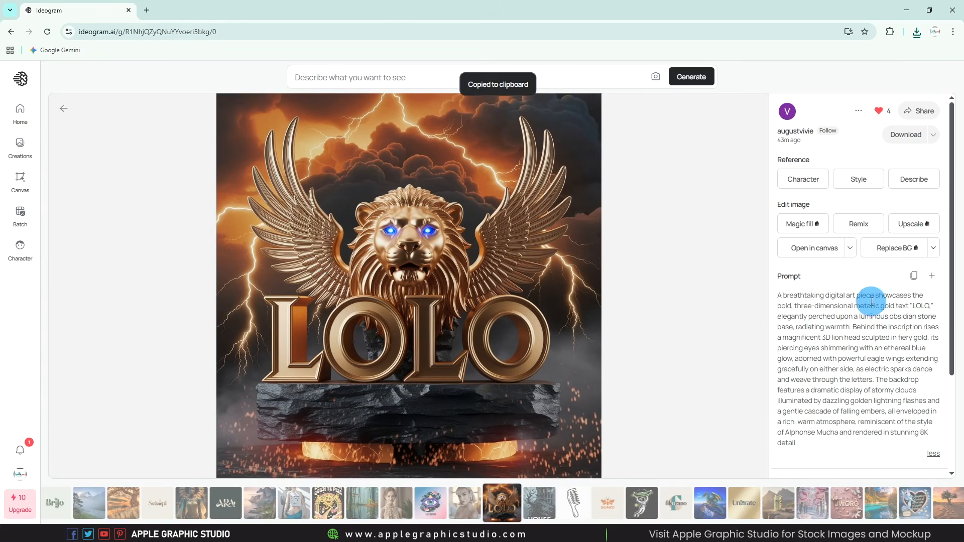
scroll(872, 293, down, 1)
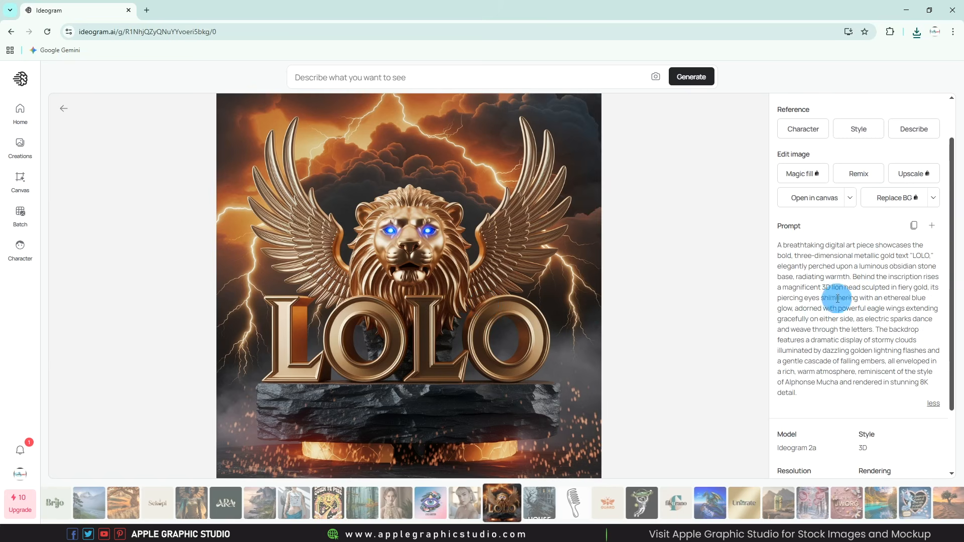
Step: Examine the Coca-Cola can and floral JW.ORG artworks with their prompts, and return to the Explore gallery
scroll(396, 386, down, 11)
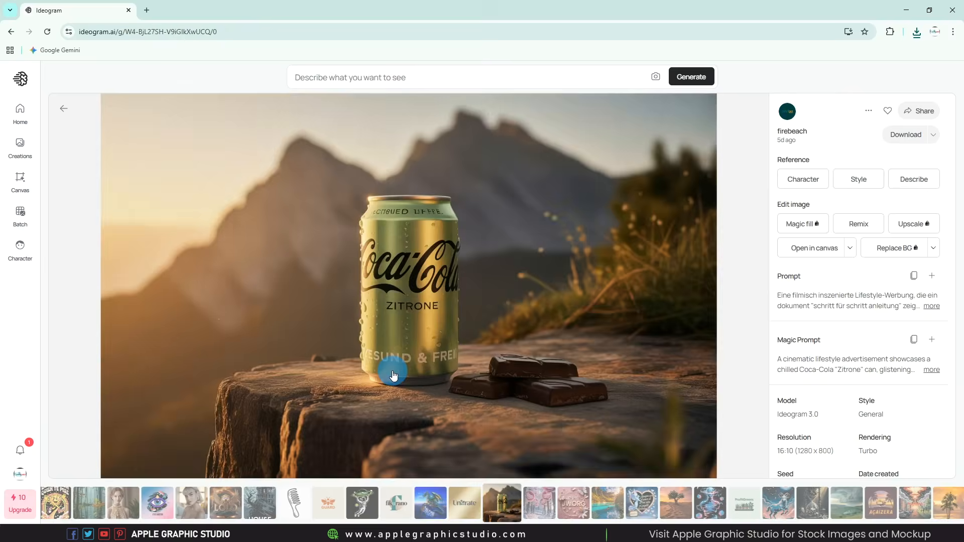
scroll(390, 383, down, 1)
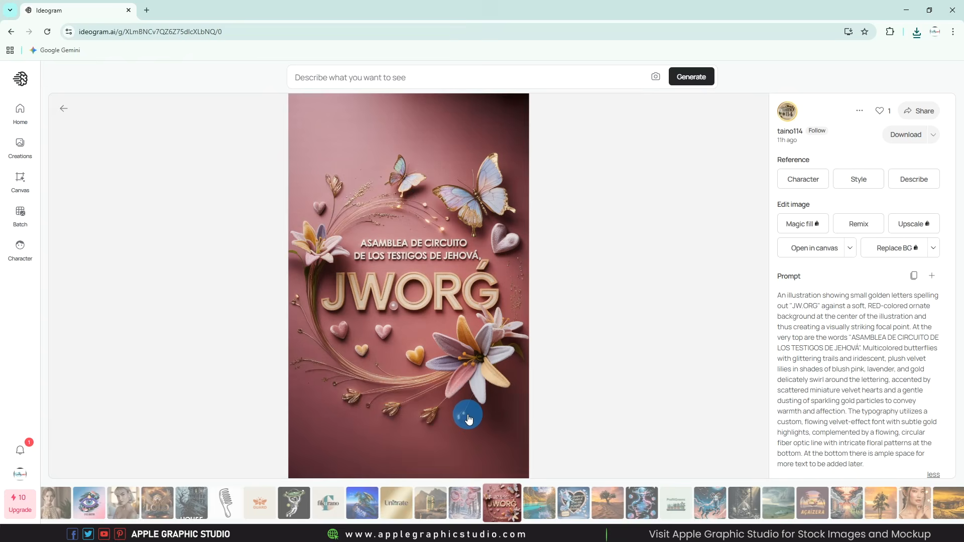
key(alt+Left)
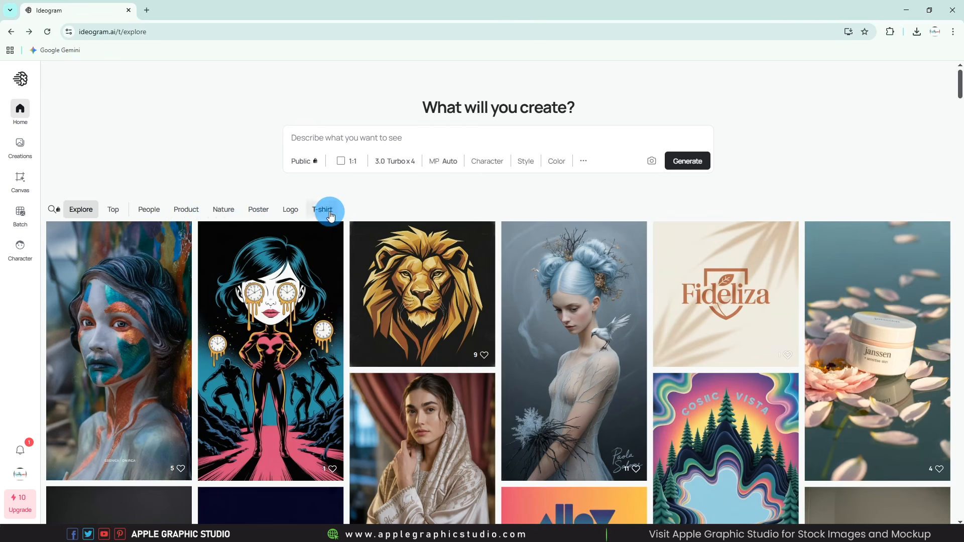
Step: Filter the gallery to People and open the library portrait of the young man in a dark blazer with a wristwatch
click(149, 210)
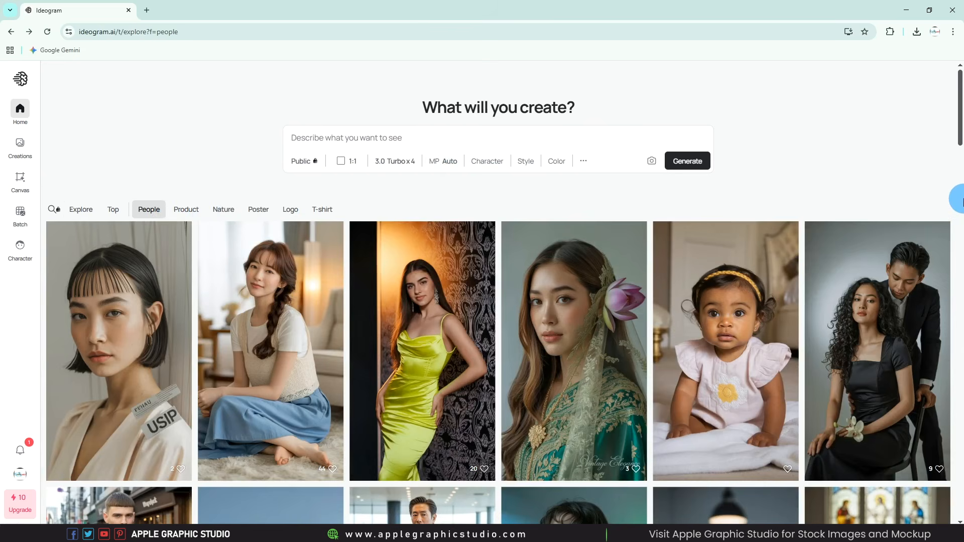
scroll(962, 198, down, 2)
scroll(961, 198, up, 1)
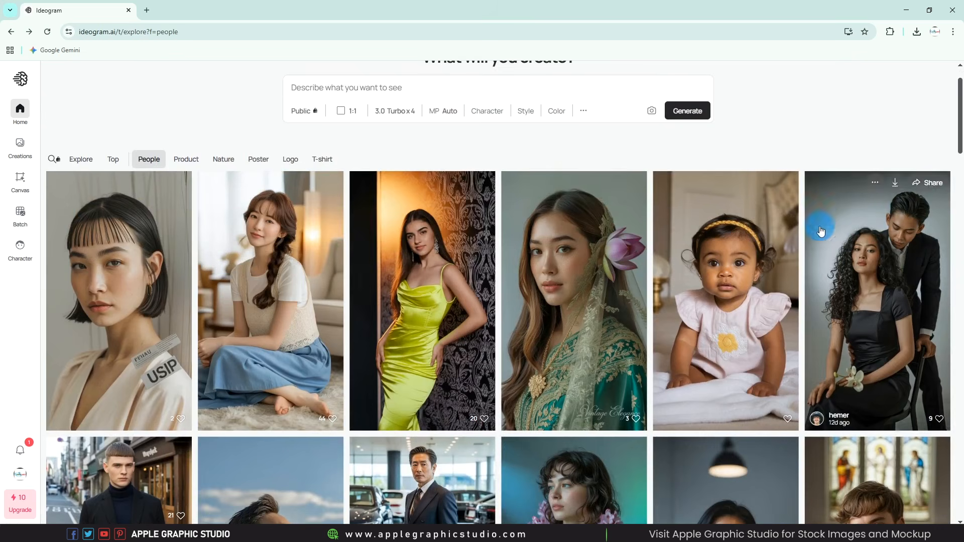
scroll(485, 283, down, 4)
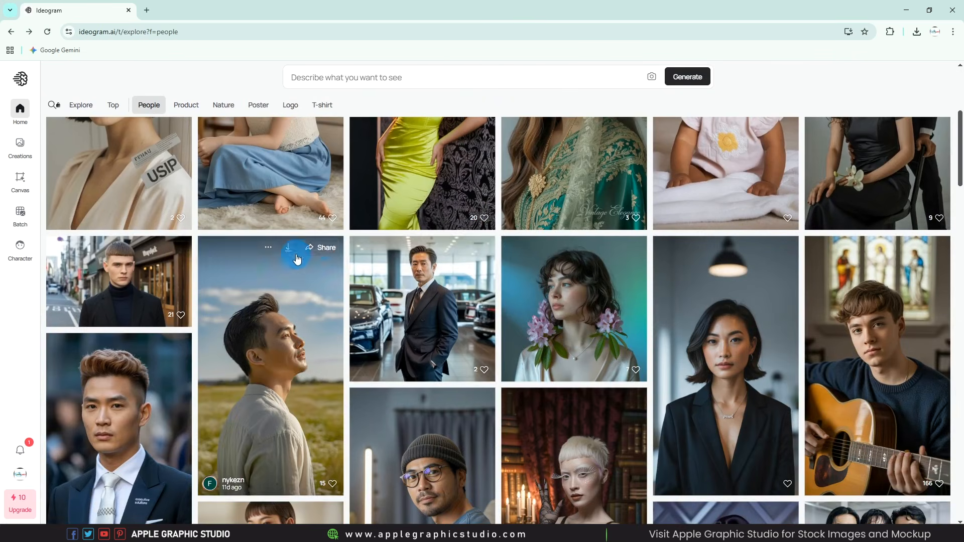
scroll(412, 289, down, 2)
scroll(412, 287, down, 10)
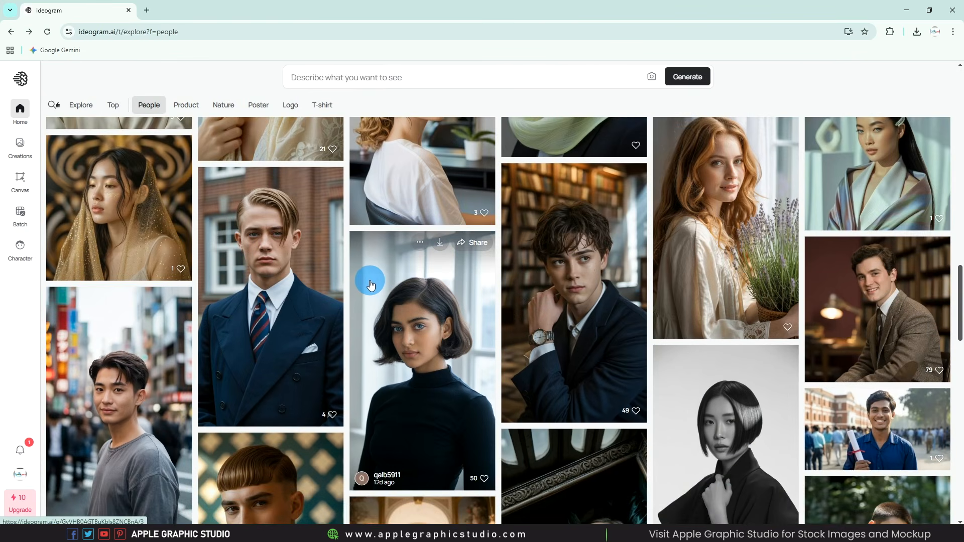
scroll(372, 282, down, 1)
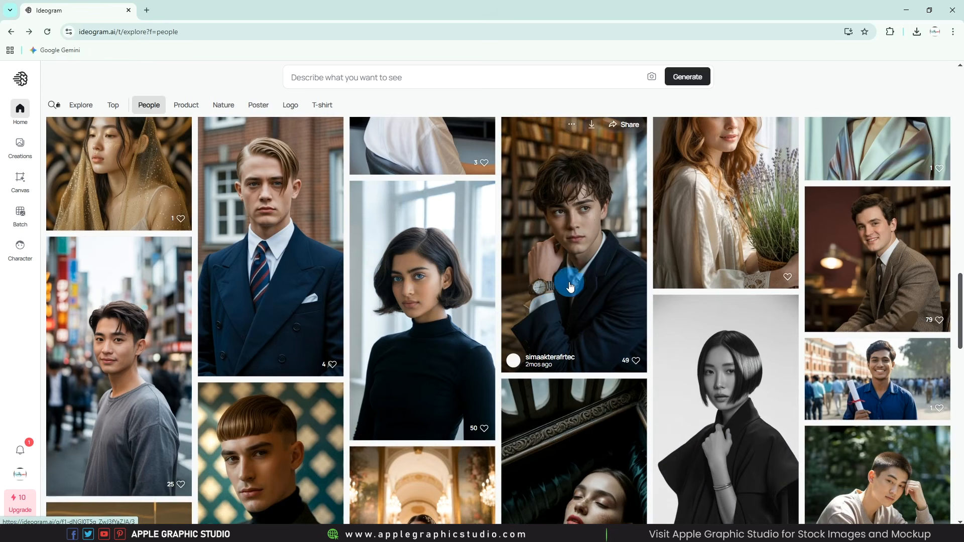
click(566, 218)
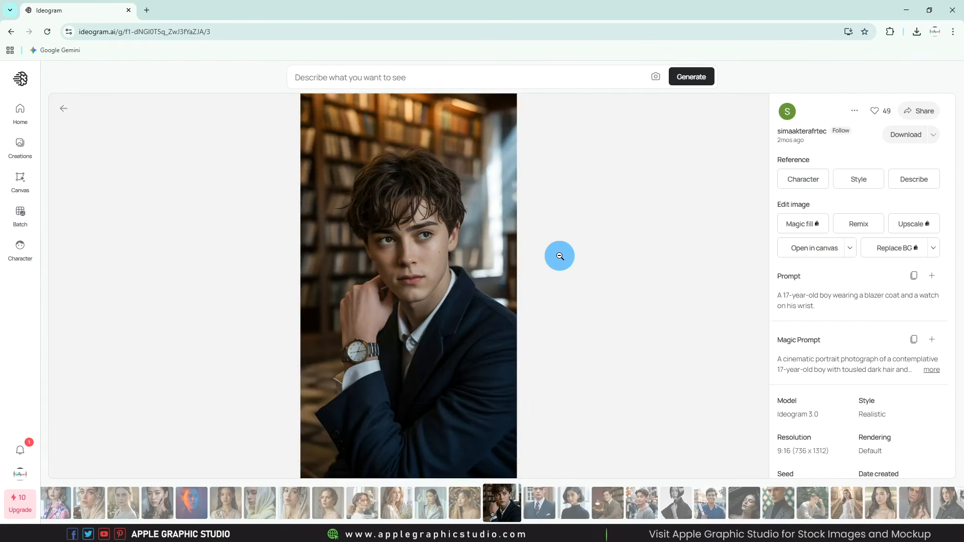
Step: Remix the library blazer portrait using a new character made from the uploaded photo of the man in a black polo
click(859, 225)
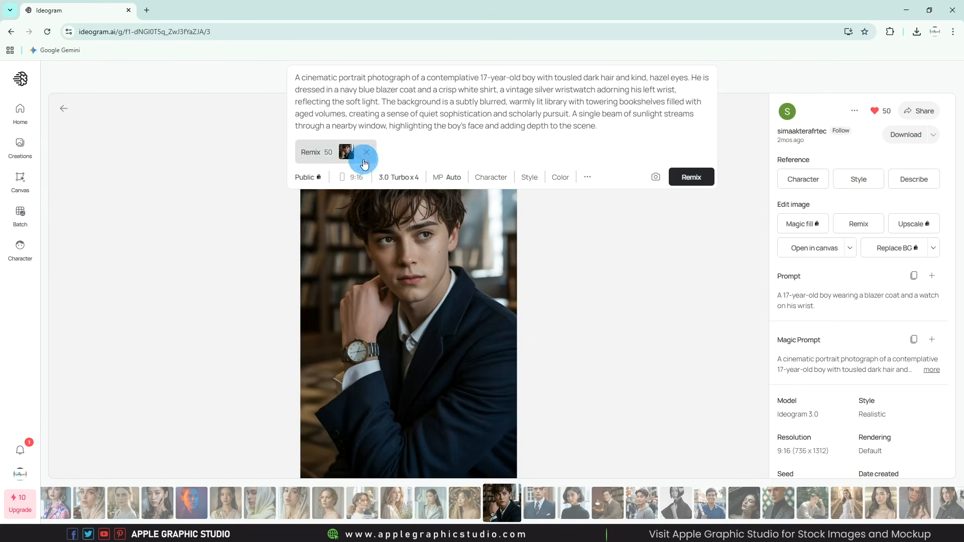
click(492, 178)
click(338, 208)
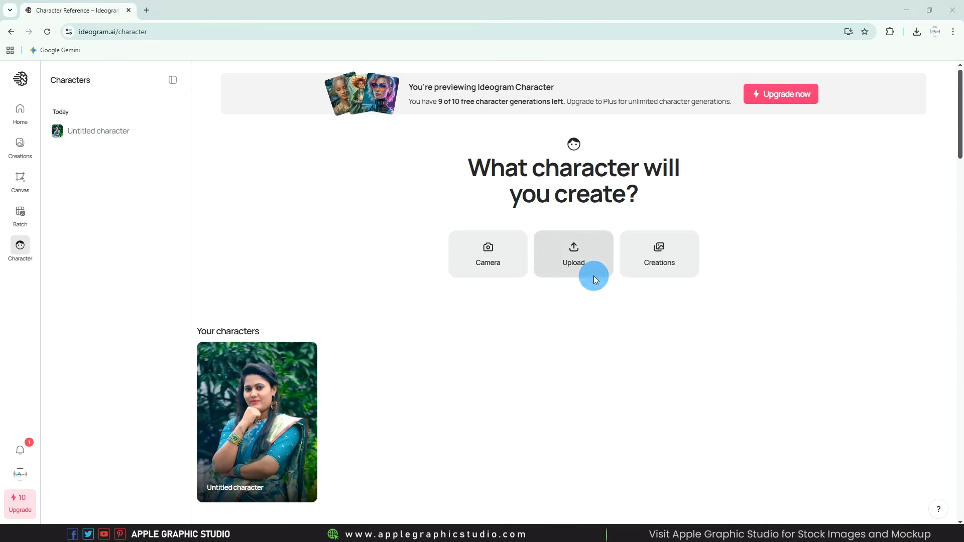
click(579, 263)
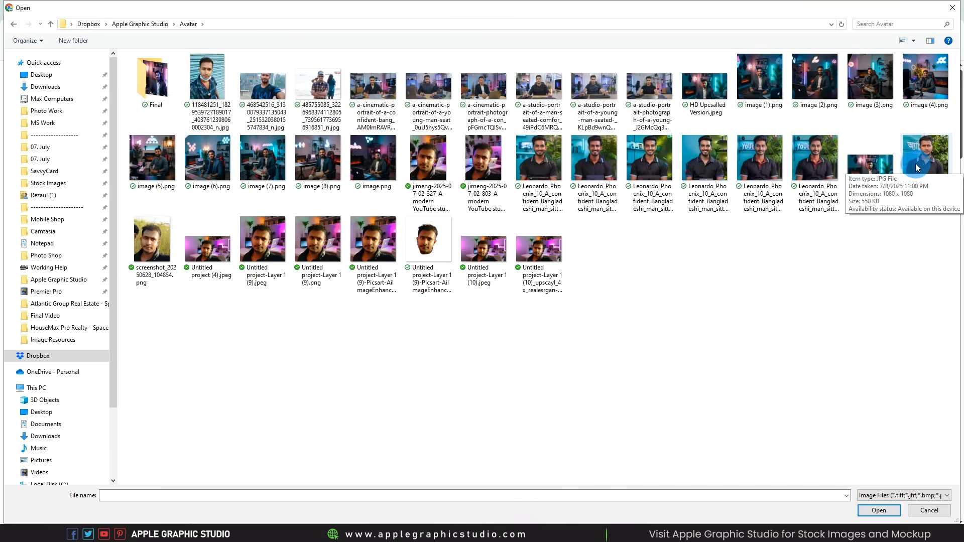
click(916, 163)
click(877, 510)
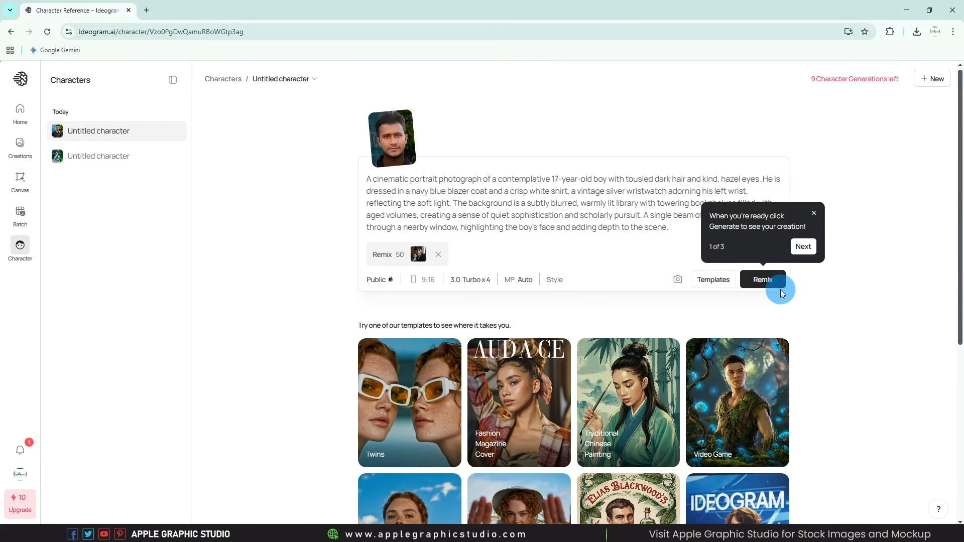
click(763, 280)
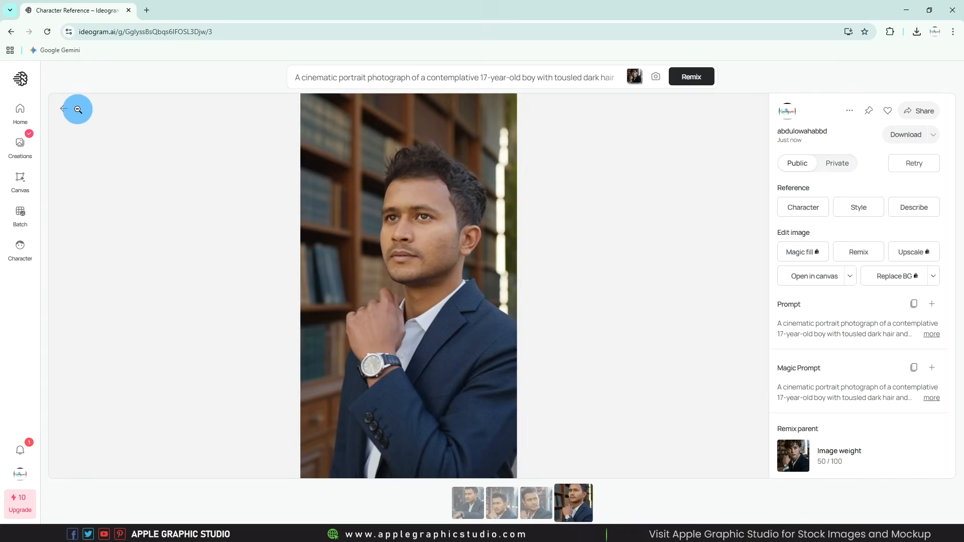
Step: Examine the generated library portraits of the man and return to the People gallery
click(77, 109)
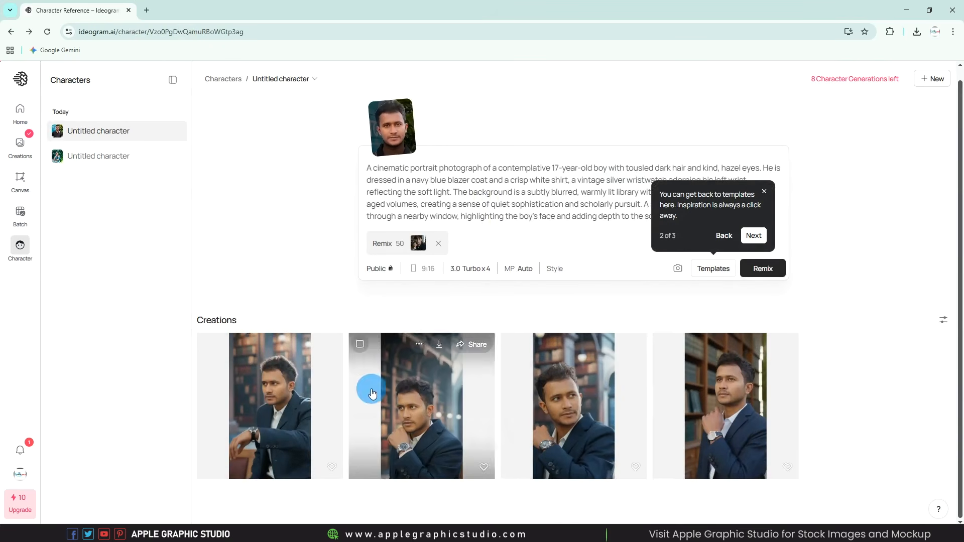
click(722, 405)
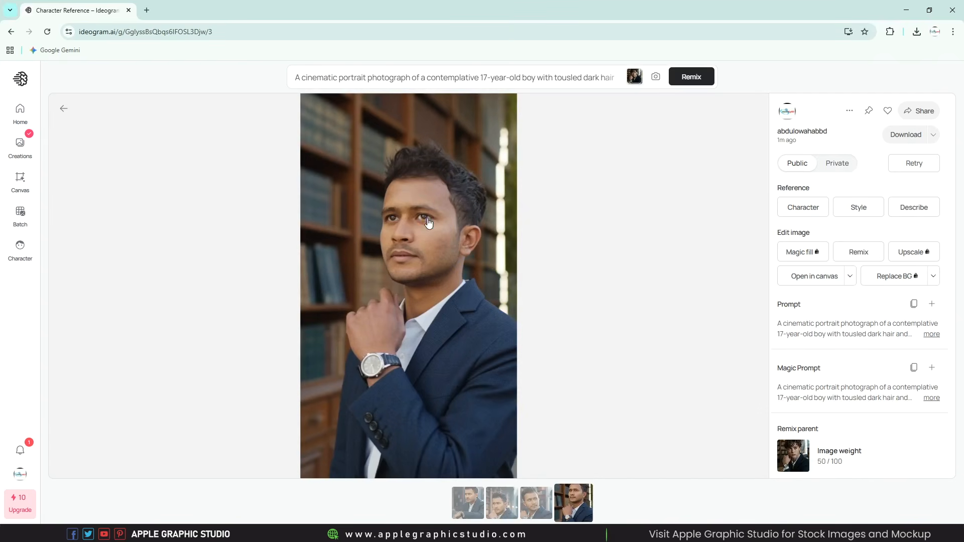
scroll(426, 236, up, 4)
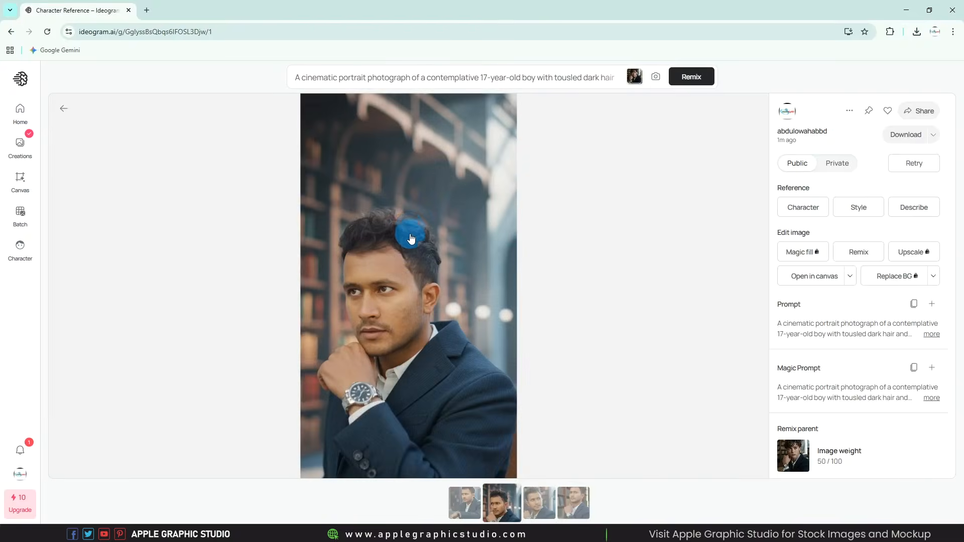
key(alt+Left)
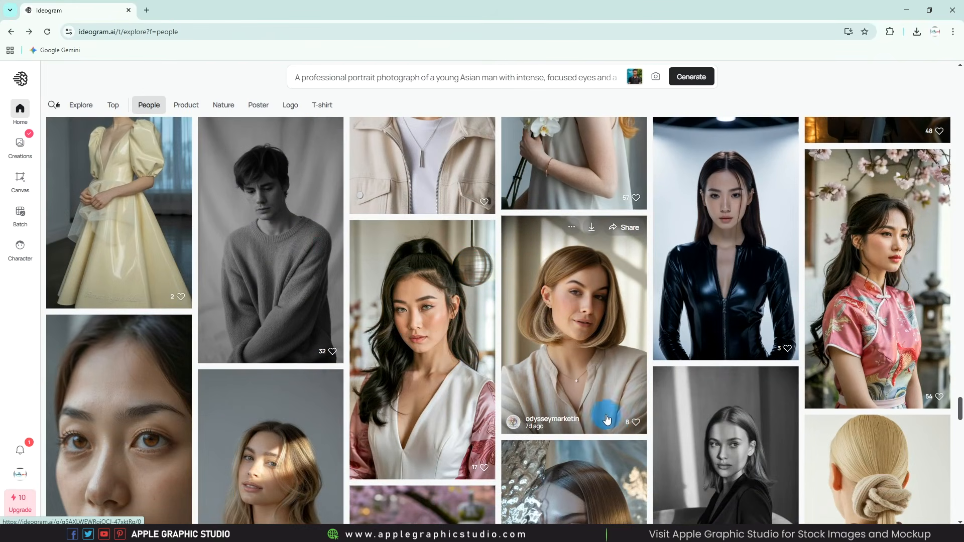
Step: Remix the gallery portrait of the woman in a glossy black zip-up catsuit with the saved character of the woman in a teal sari
scroll(560, 355, up, 1)
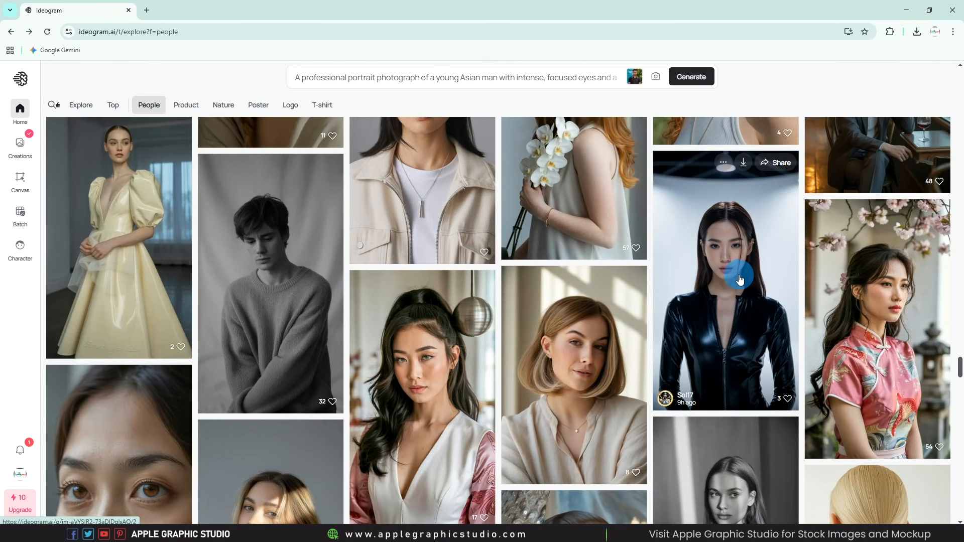
click(741, 275)
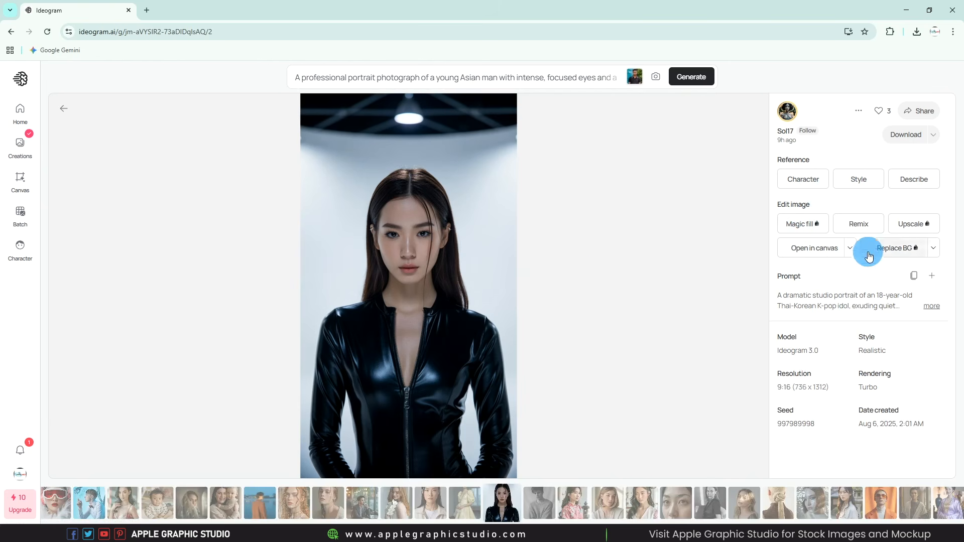
click(859, 224)
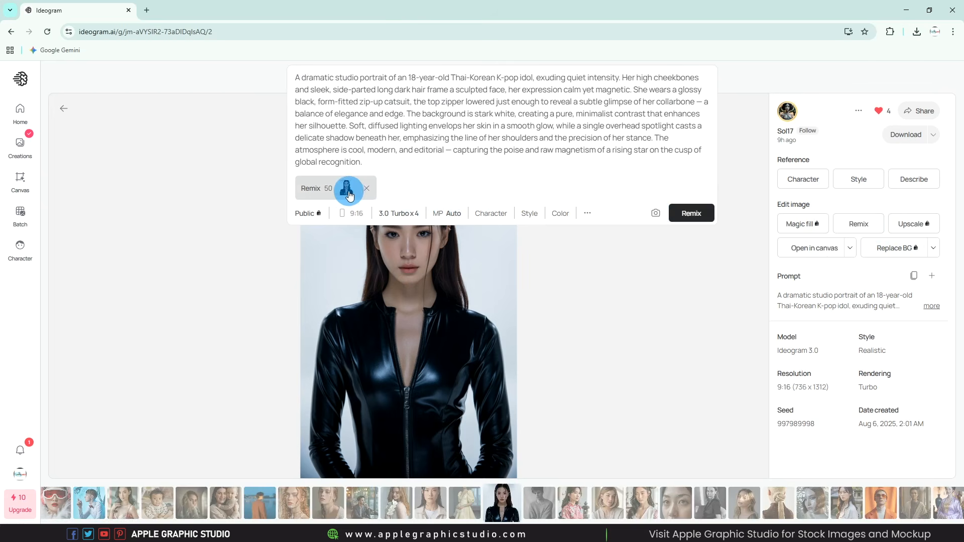
click(492, 217)
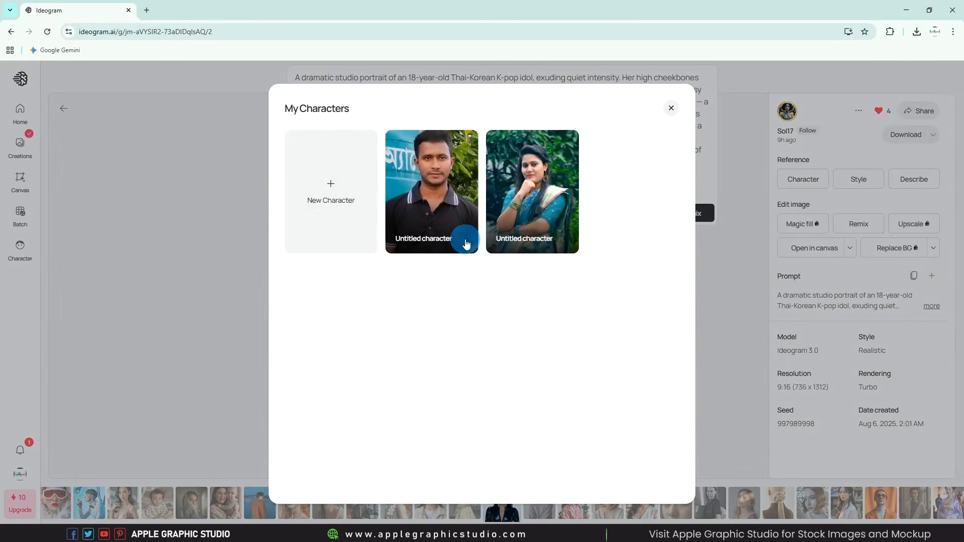
click(549, 187)
click(707, 224)
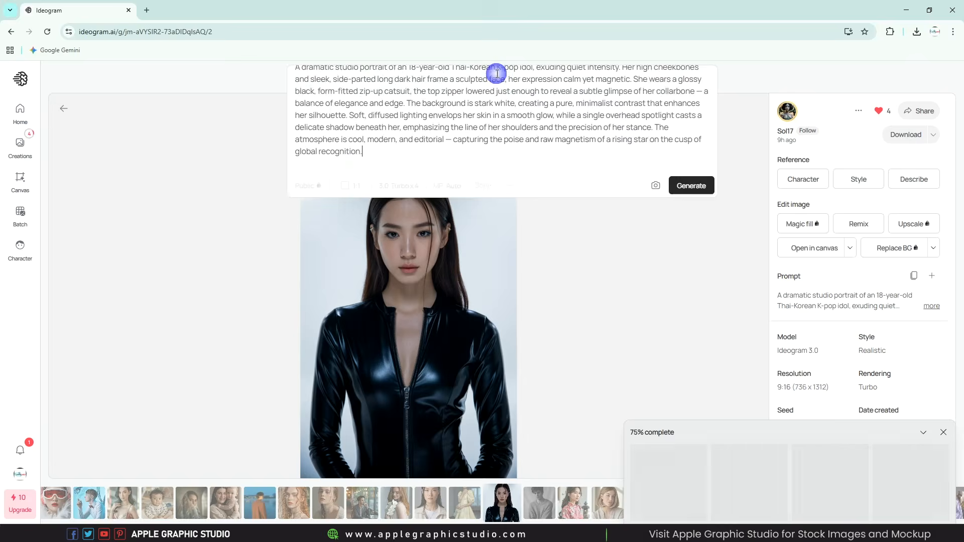
Step: Compare the generated portraits of the woman in the black zip-up outfit and download the first one
click(692, 478)
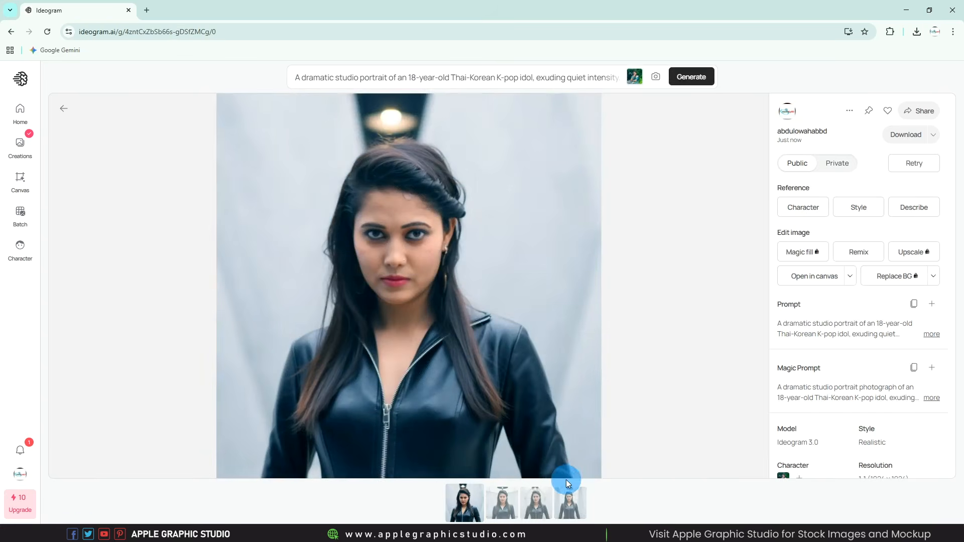
click(537, 504)
click(580, 510)
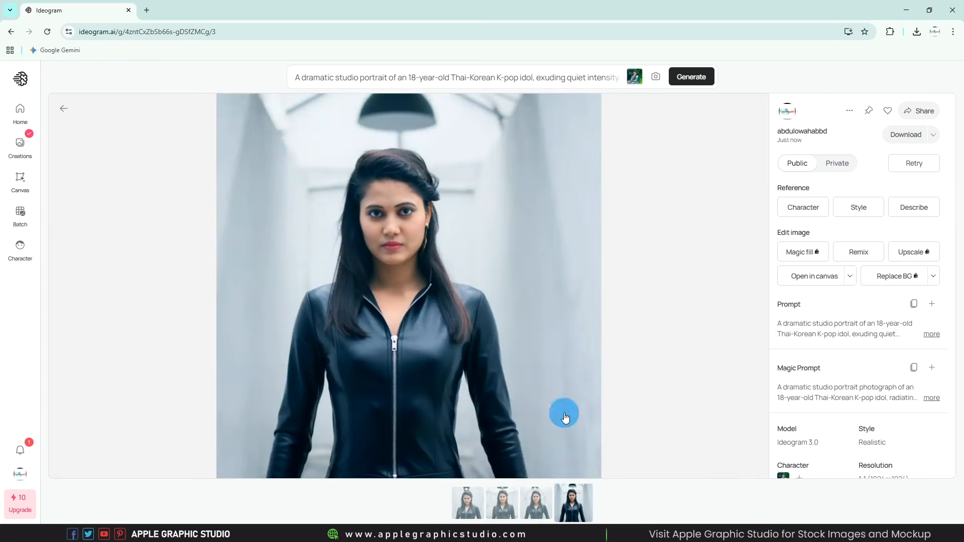
click(572, 502)
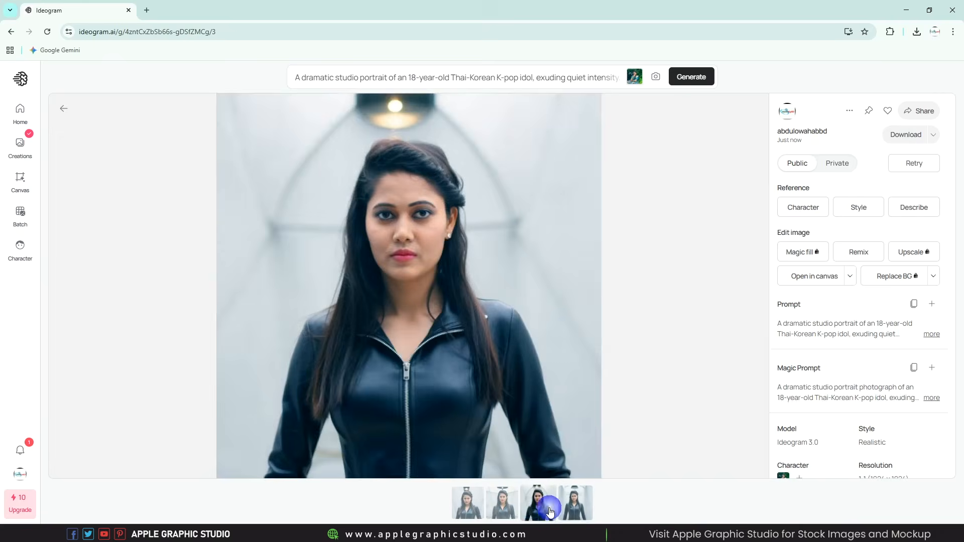
click(906, 143)
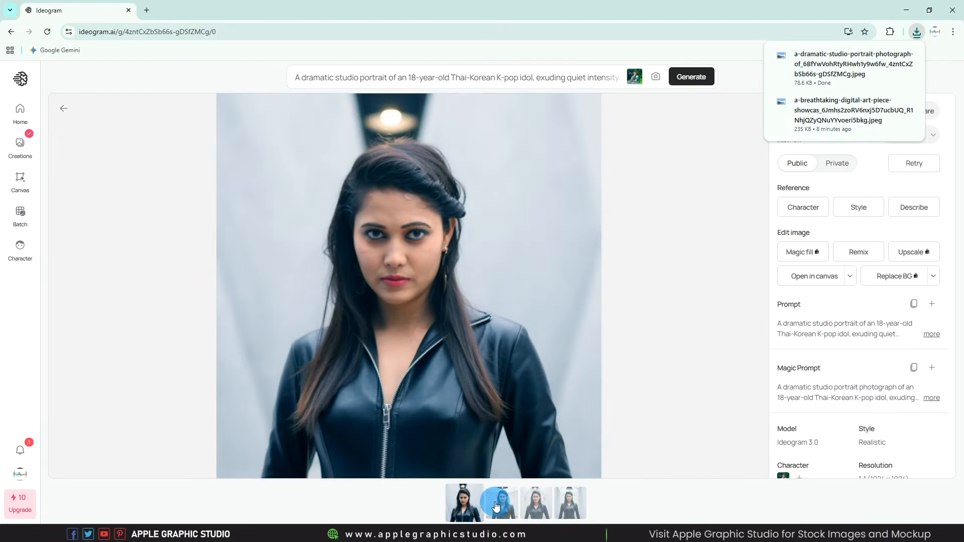
click(496, 506)
Step: View the gallery portrait of the woman in a pale yellow puff-sleeve dress and return to the Explore gallery
click(111, 199)
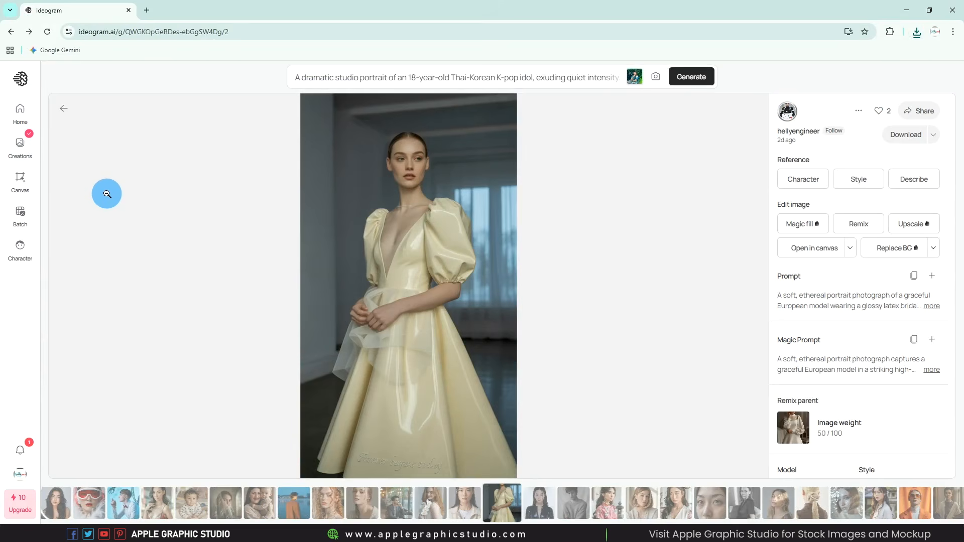
click(19, 111)
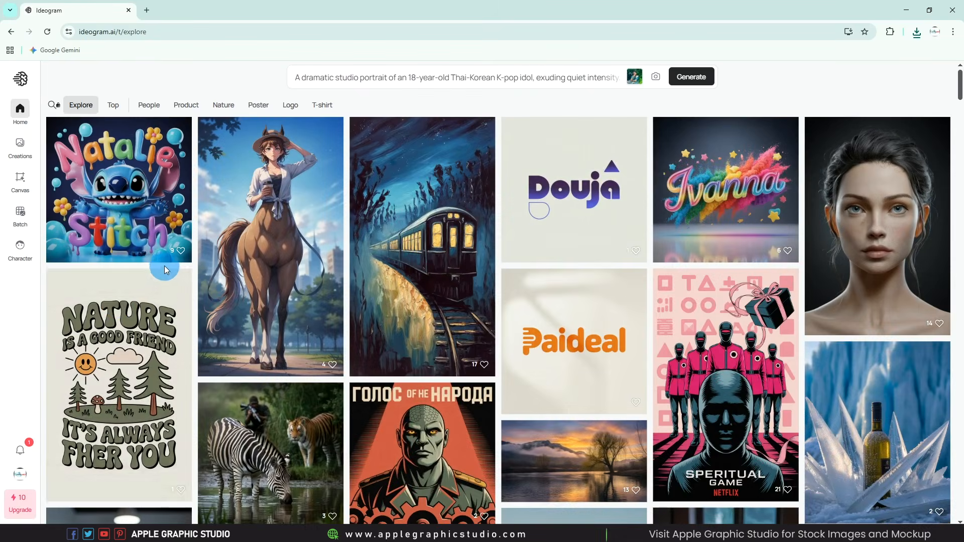
Step: Open the saved character of the man in a black polo and enter the prompt for a confident Bangladeshi man in an RGB-lit modern tech YouTube studio
click(19, 249)
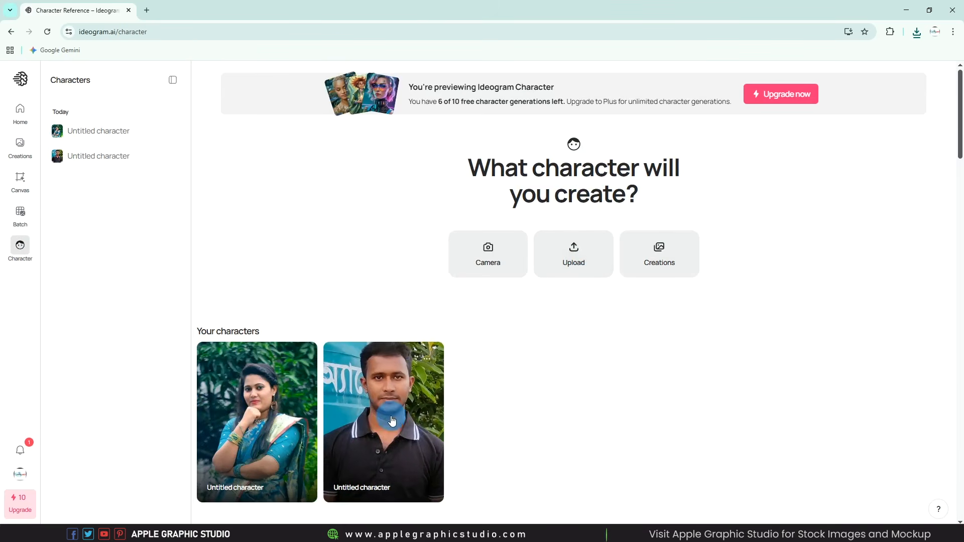
click(398, 402)
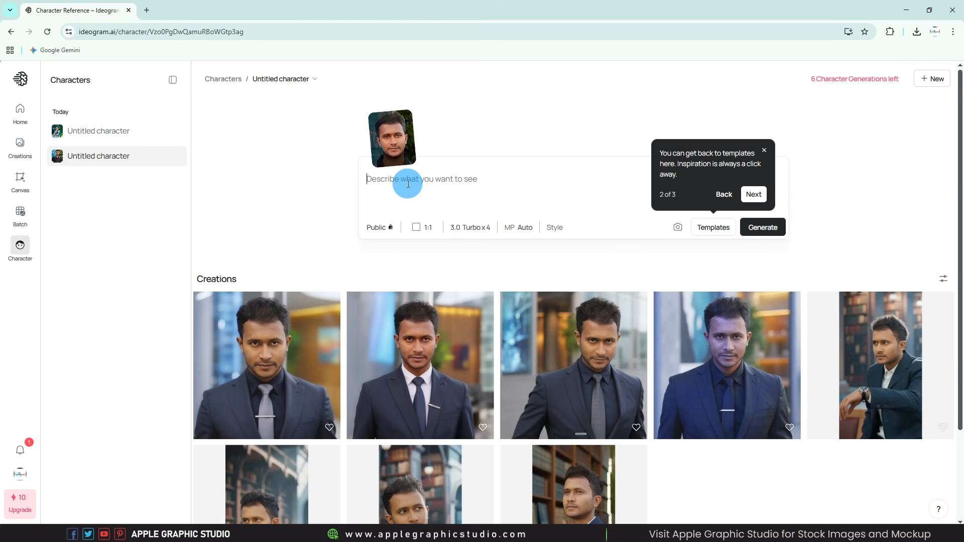
click(408, 183)
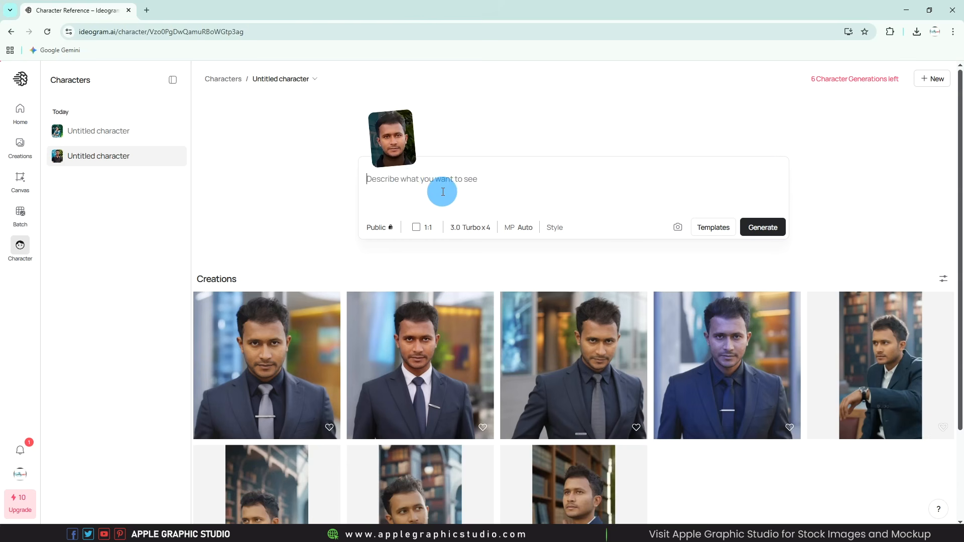
text(A confident Bangladeshi man sitting in a modern tech YouTube studio, RGB lighting all around, a glowing fireplace in the background, a sleek bookshelf and indoor plants, ambient soft cinematic lighting, sitting on a black and red gaming chair, wearing smart-casual outfit, a desk in front with expensive microphone with rgb light system. Apple MacBook and desktop behind him, light color stylish walls, neon accents, realistic portrait, DSLR-style photo, cinematic depth, detailed shadows, smiling and looking at the camera, professional YouTube setup --v 6 --ar 16:9 --style photographic. Camera view from front)
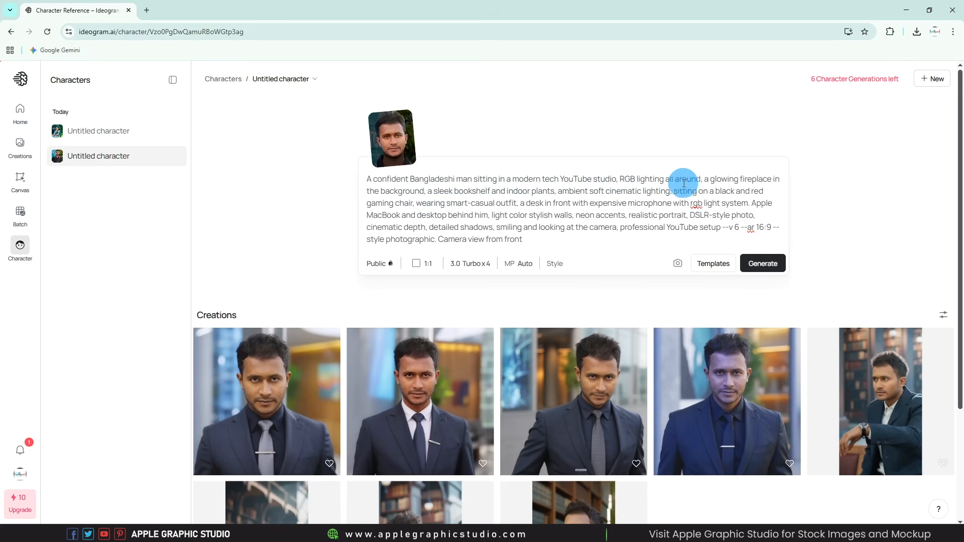
click(700, 215)
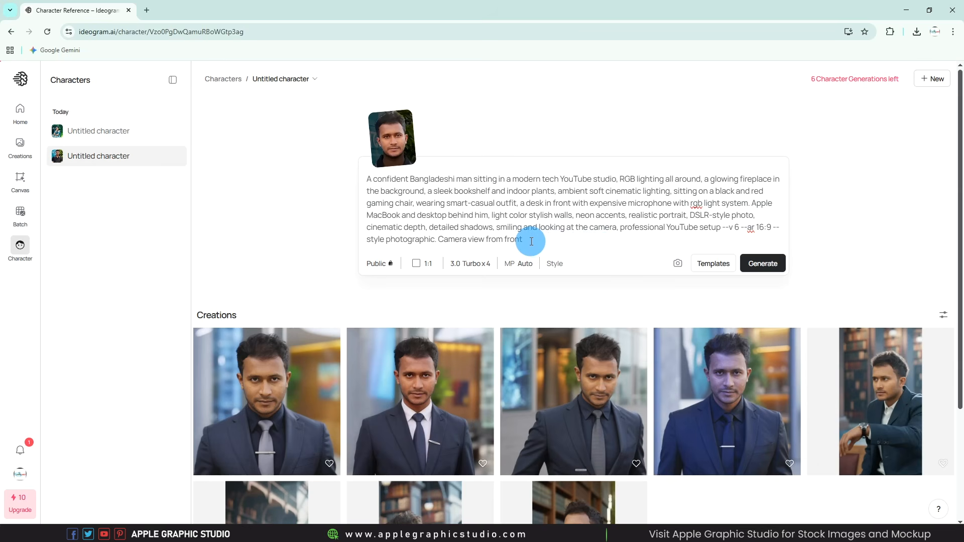
click(547, 247)
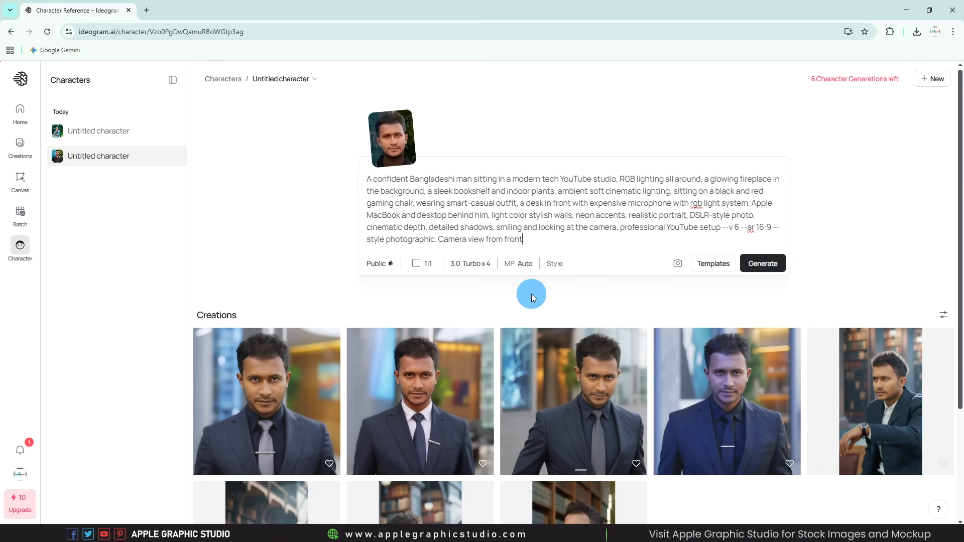
Step: Set the aspect ratio to 16:9 landscape and generate the YouTube studio images
click(421, 272)
click(641, 394)
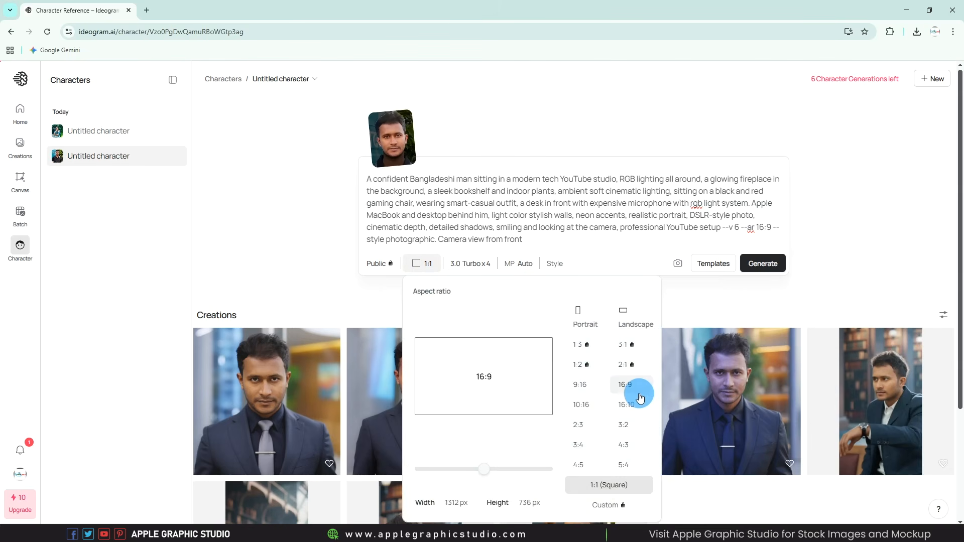
click(674, 288)
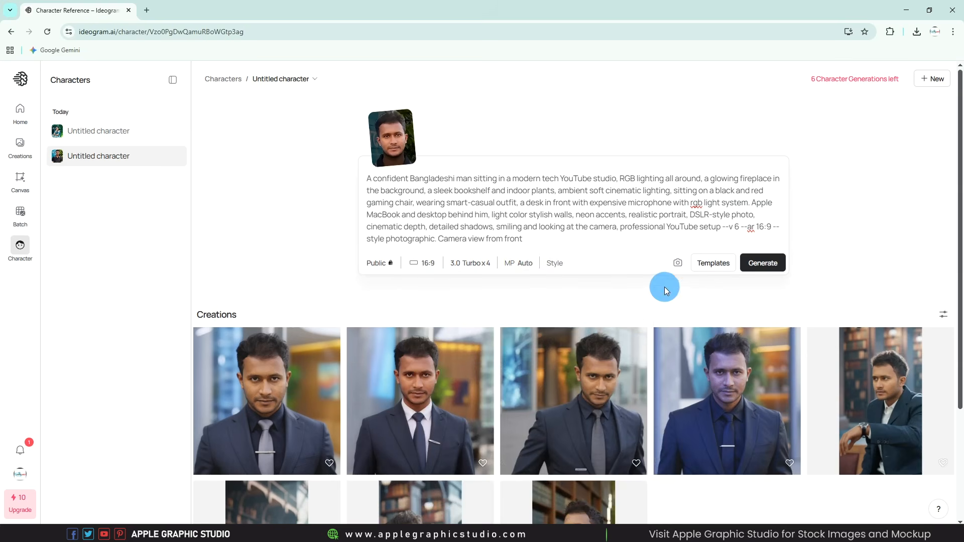
click(759, 269)
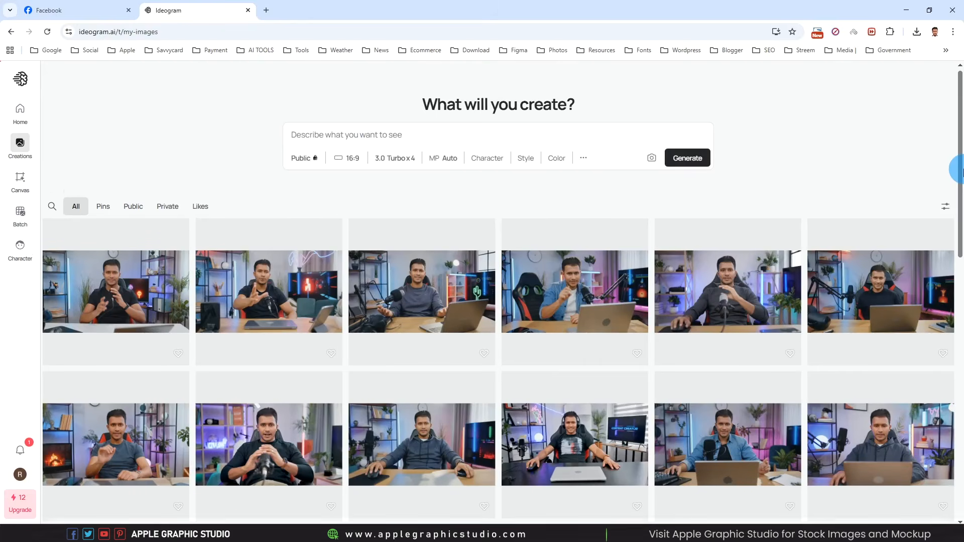
Step: Browse the generated YouTube studio images of the man in the creations list
drag(960, 145, 949, 279)
scroll(184, 256, up, 4)
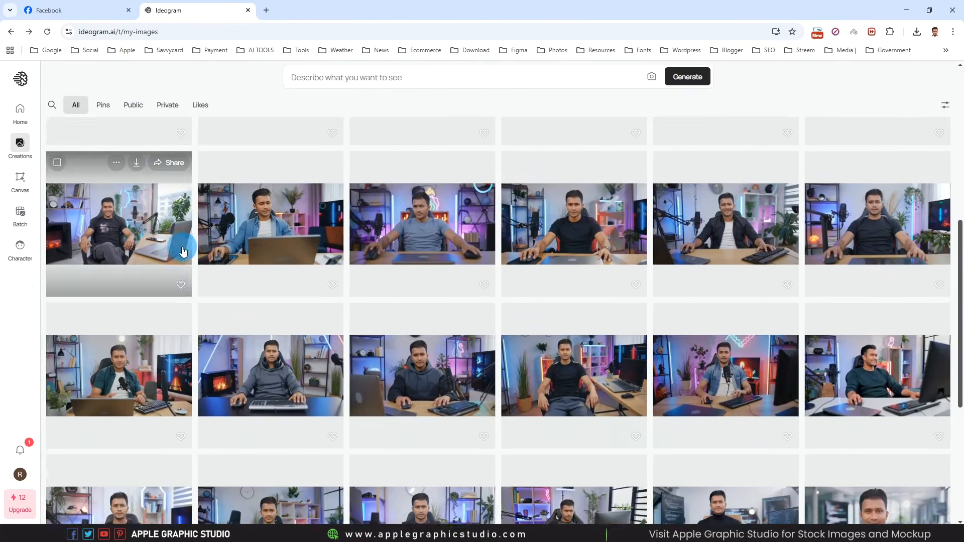
scroll(183, 256, down, 4)
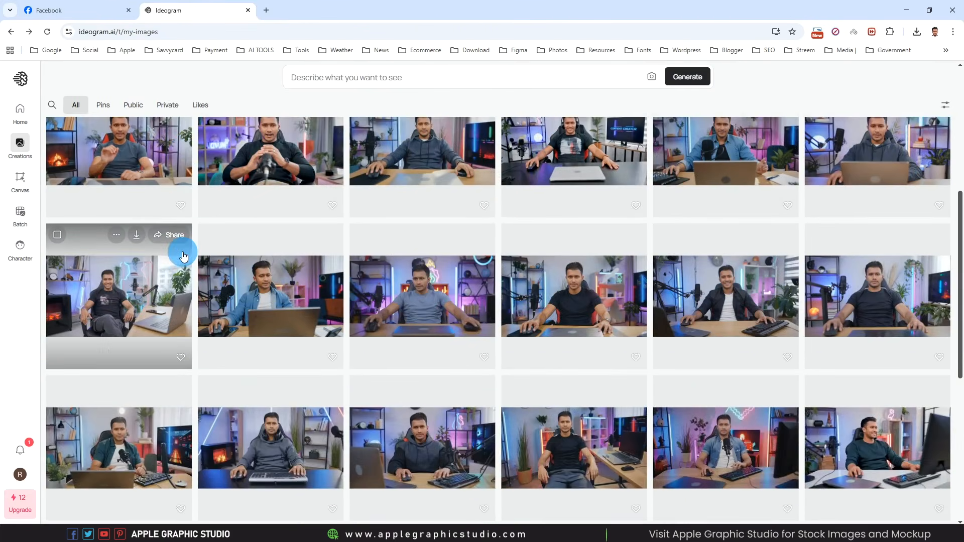
scroll(187, 261, down, 4)
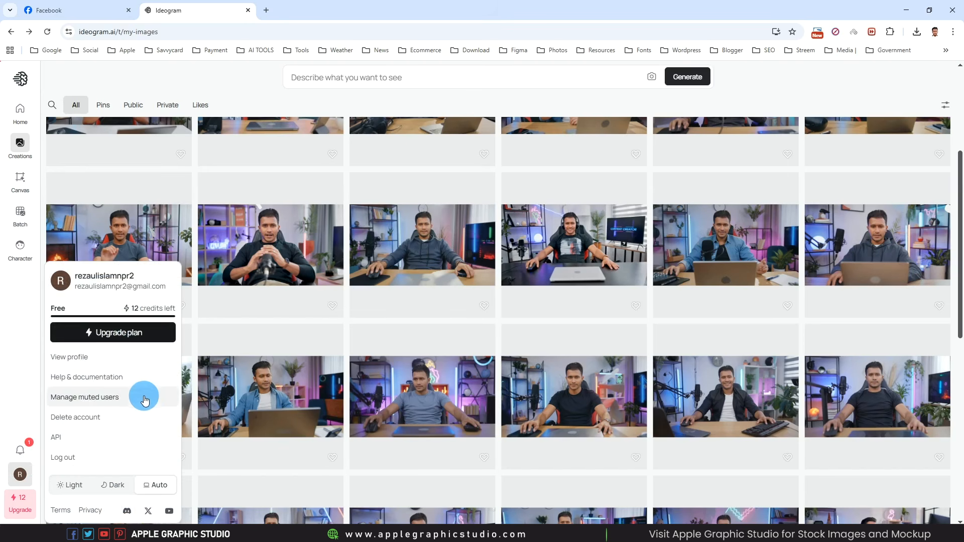
click(101, 466)
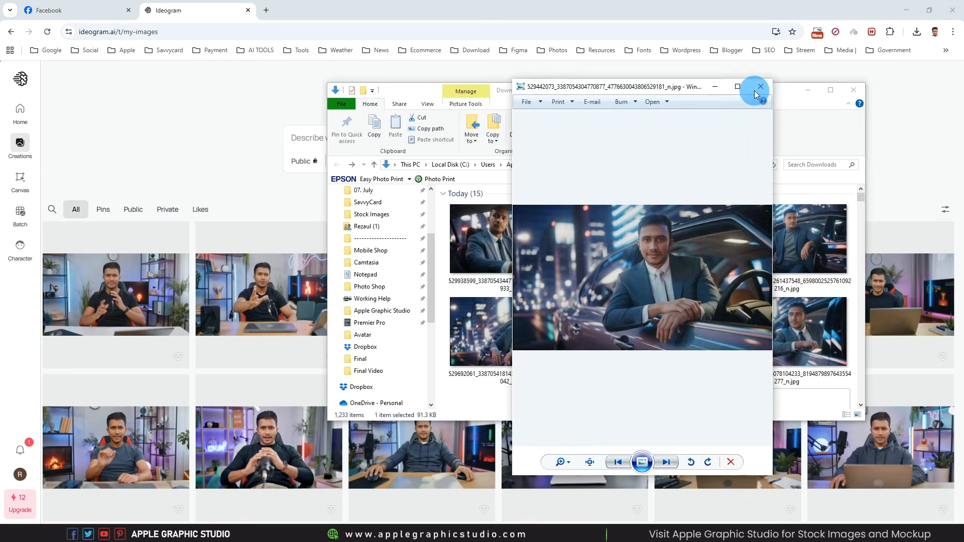
Step: Close the open photo and reopen the downloaded image of the man in a suit leaning out of a car window
click(758, 90)
click(640, 261)
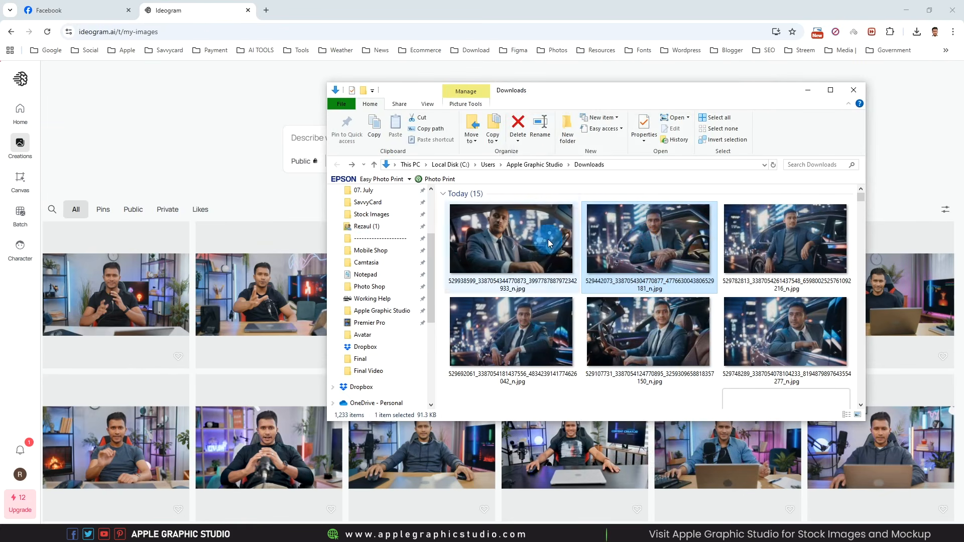
double_click(626, 238)
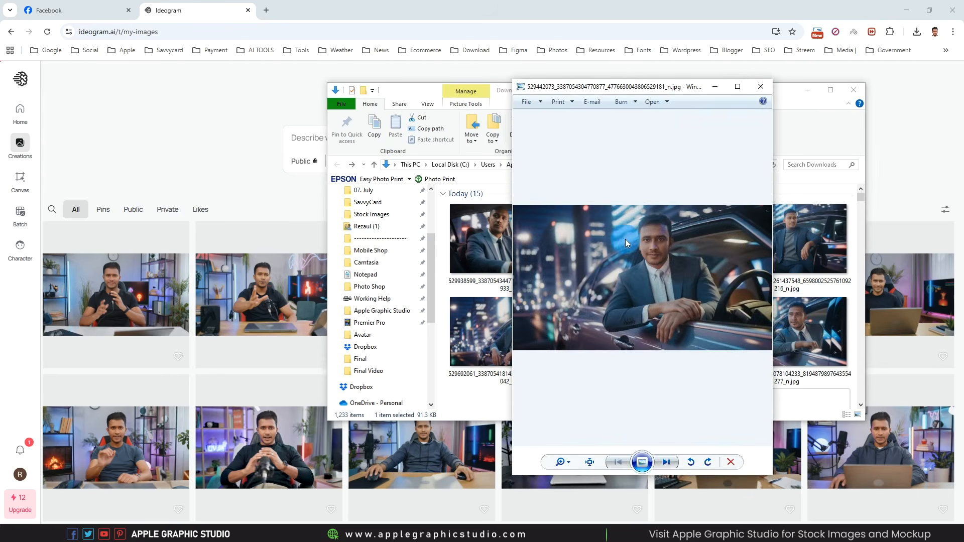
Step: Page through the downloaded images of the man in a suit in and around the car
scroll(648, 271, down, 1)
scroll(654, 279, down, 1)
scroll(655, 279, down, 1)
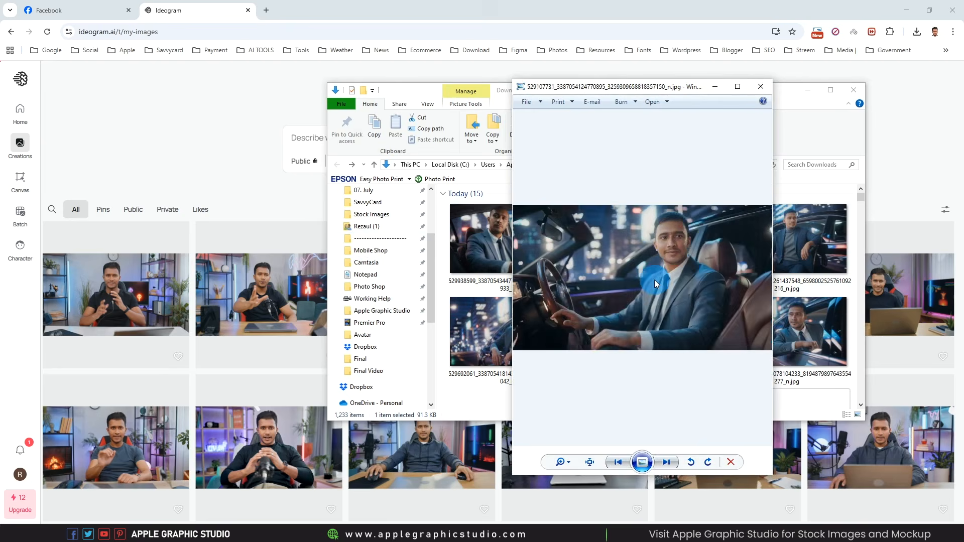
scroll(655, 280, down, 1)
scroll(655, 281, down, 2)
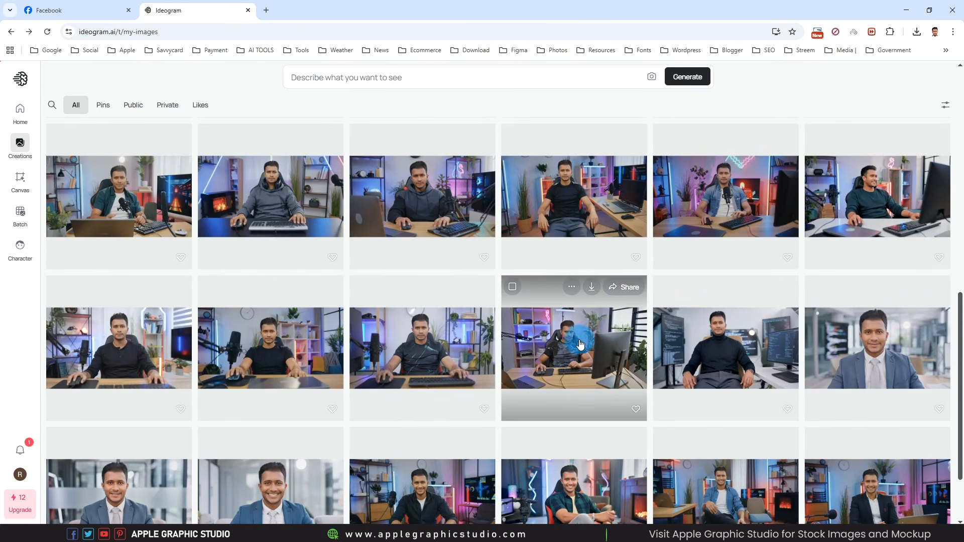
Step: Search the web for "ai image to video generator" in a new tab and look through the results
click(266, 10)
click(264, 30)
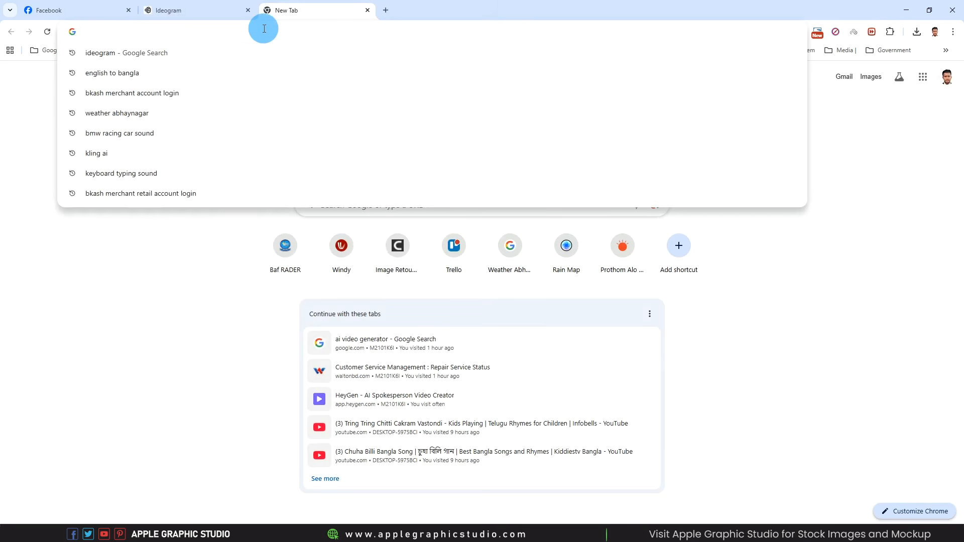
text(ai image)
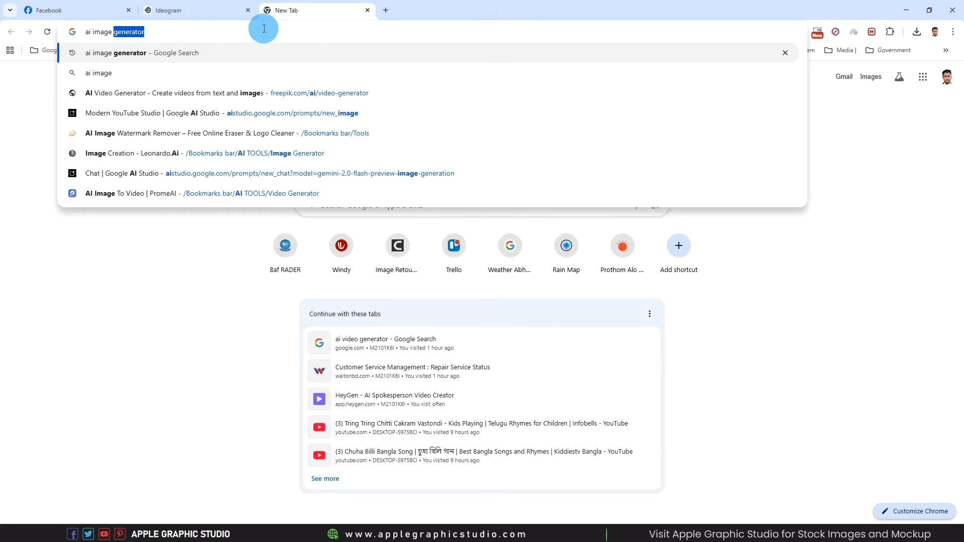
text( t)
key(Down)
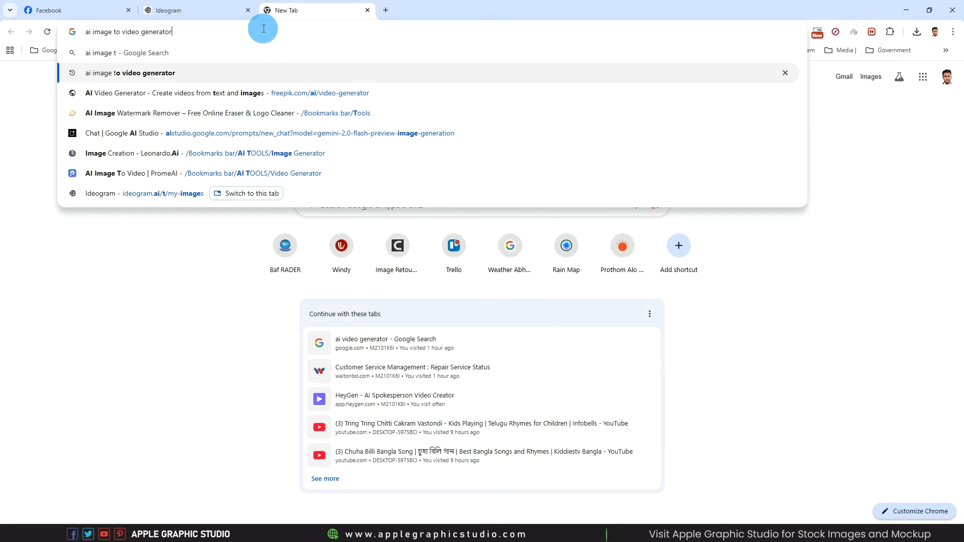
key(Return)
scroll(176, 191, down, 13)
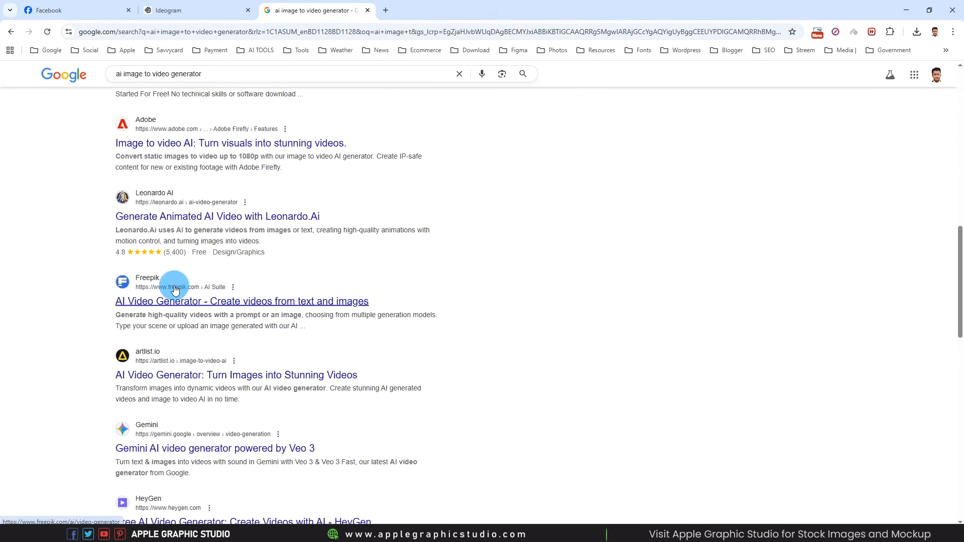
scroll(175, 290, down, 3)
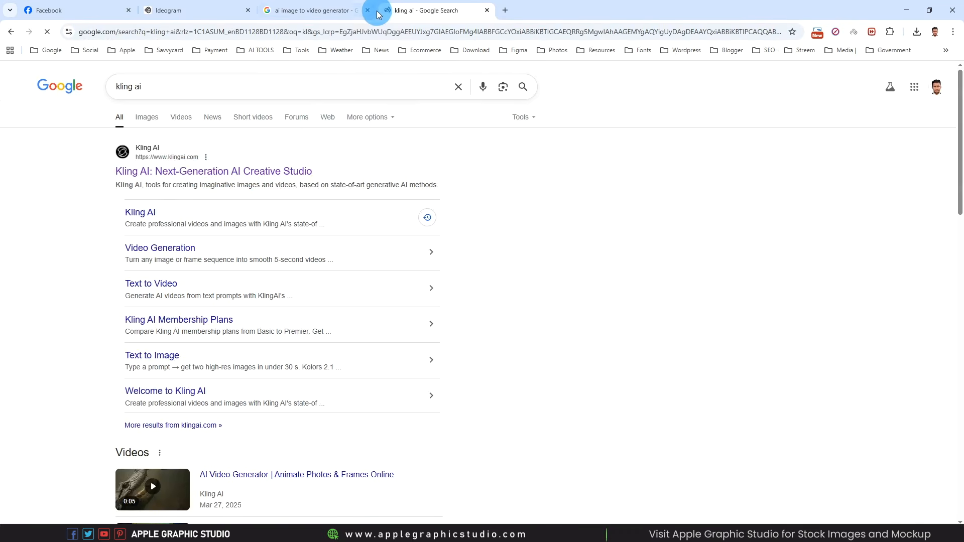
Step: Open the Kling AI website from the "kling ai" search results and look over its home page
click(224, 176)
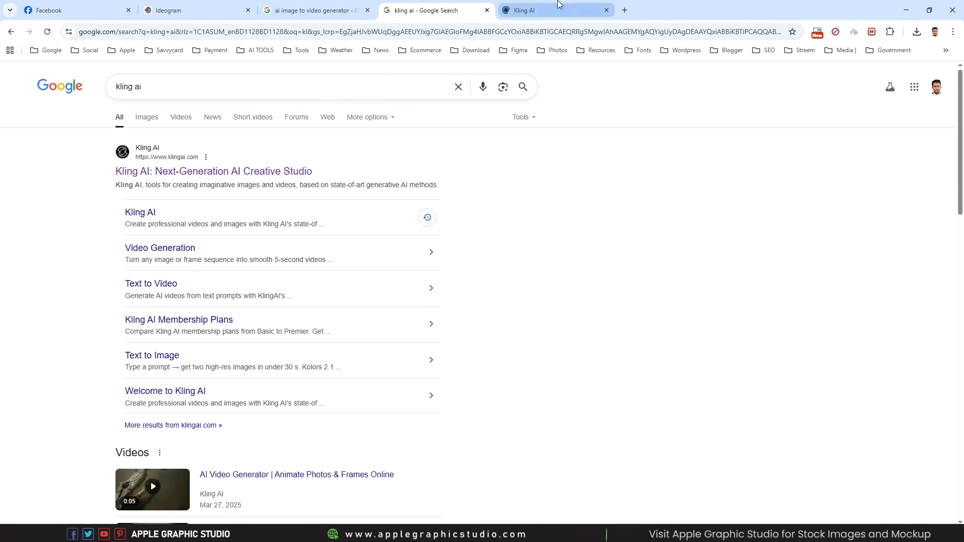
click(559, 4)
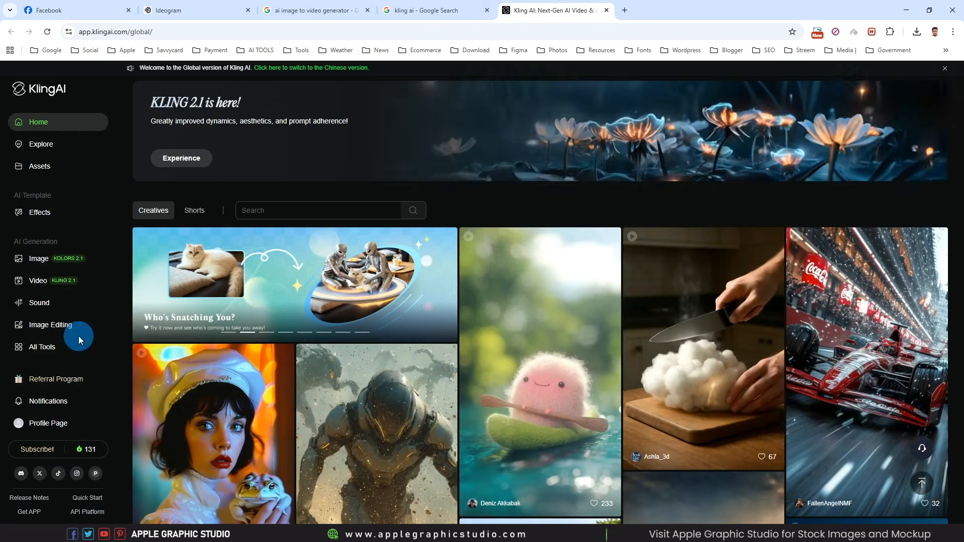
scroll(2, 396, down, 4)
scroll(82, 275, up, 4)
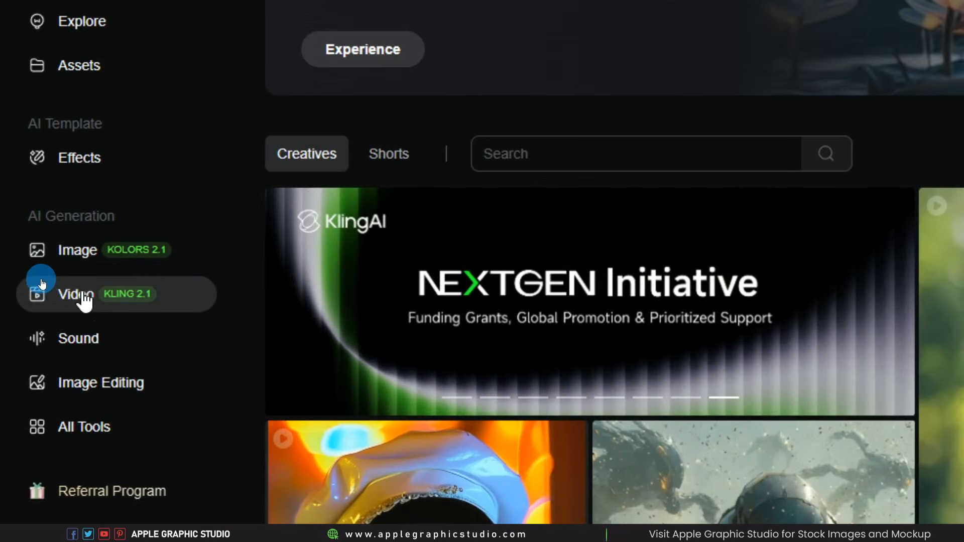
Step: Open Kling AI's video generator and dismiss the introductory DeepSeek tips
click(42, 283)
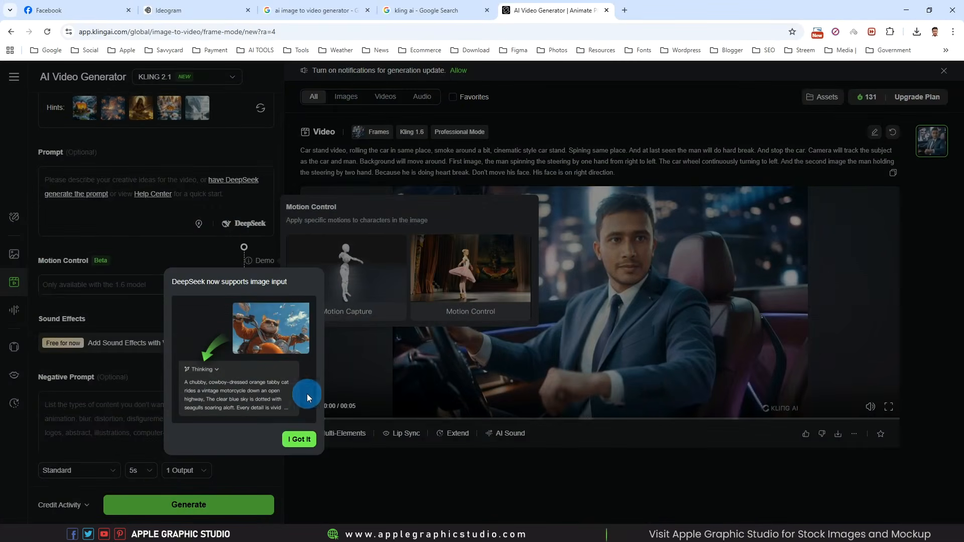
click(297, 440)
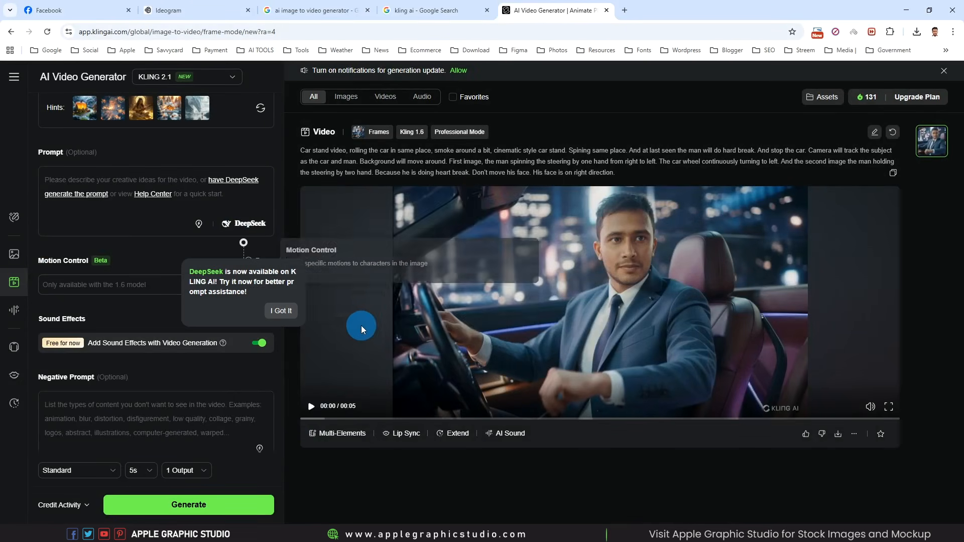
click(279, 307)
Step: Upload the image of the suited man at the steering wheel as the start frame for Image to Video
scroll(104, 352, up, 1)
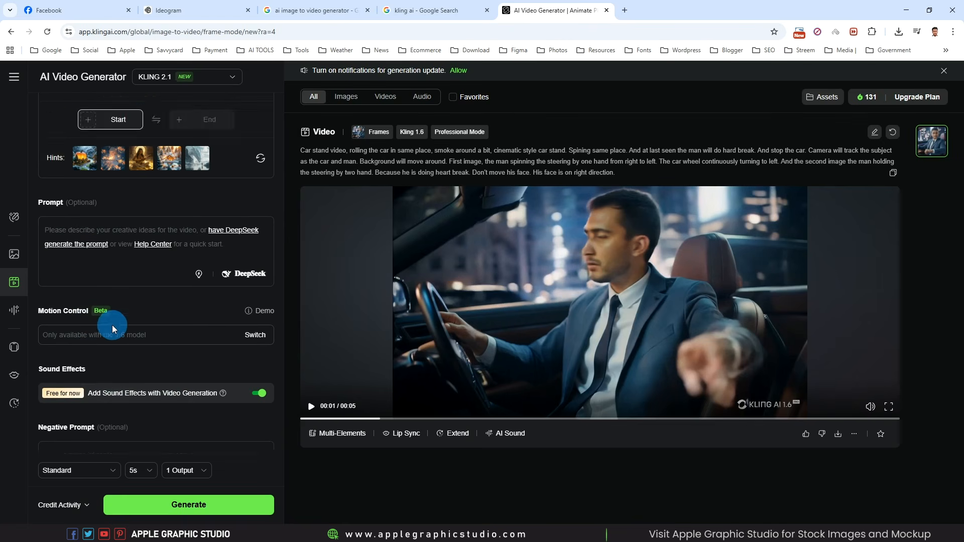
scroll(113, 324, down, 2)
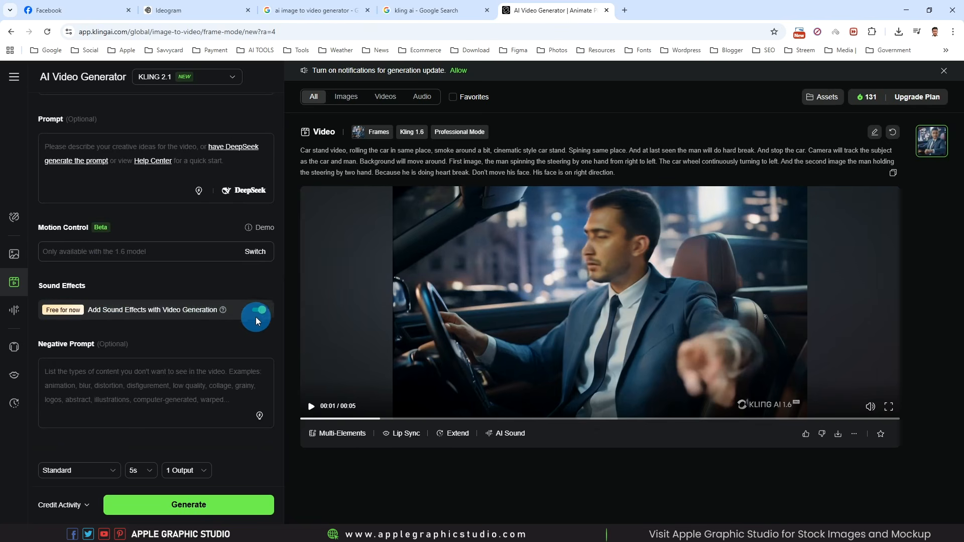
scroll(171, 203, up, 5)
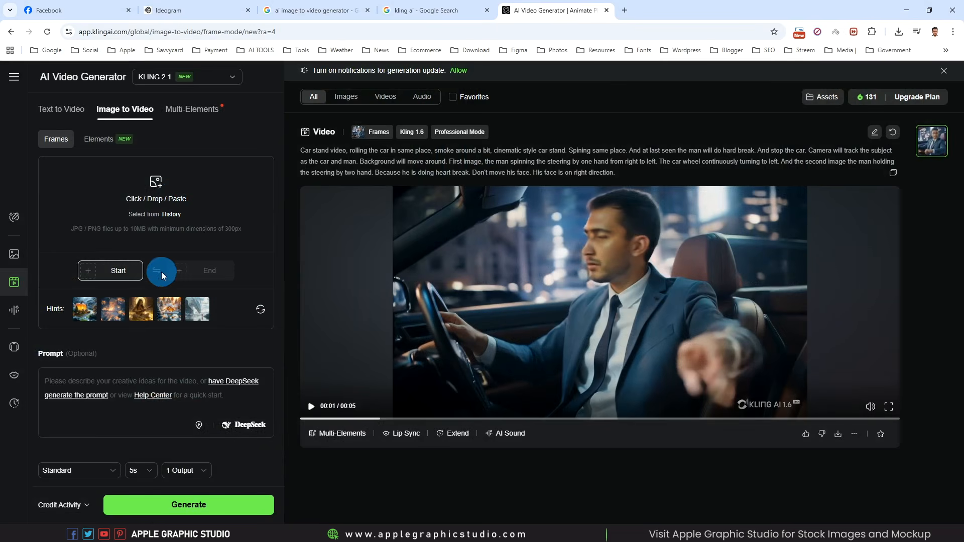
click(162, 193)
click(589, 95)
double_click(589, 95)
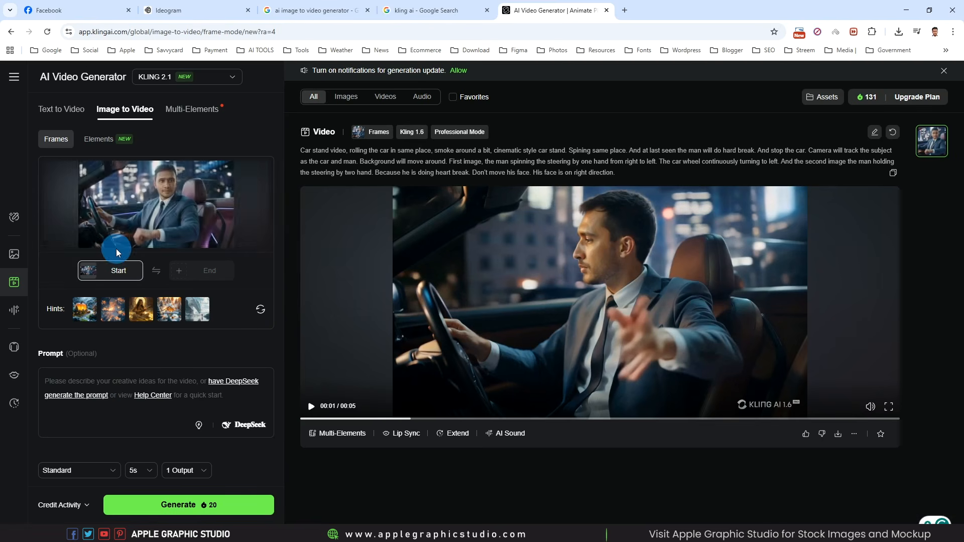
scroll(120, 201, down, 1)
scroll(120, 201, down, 2)
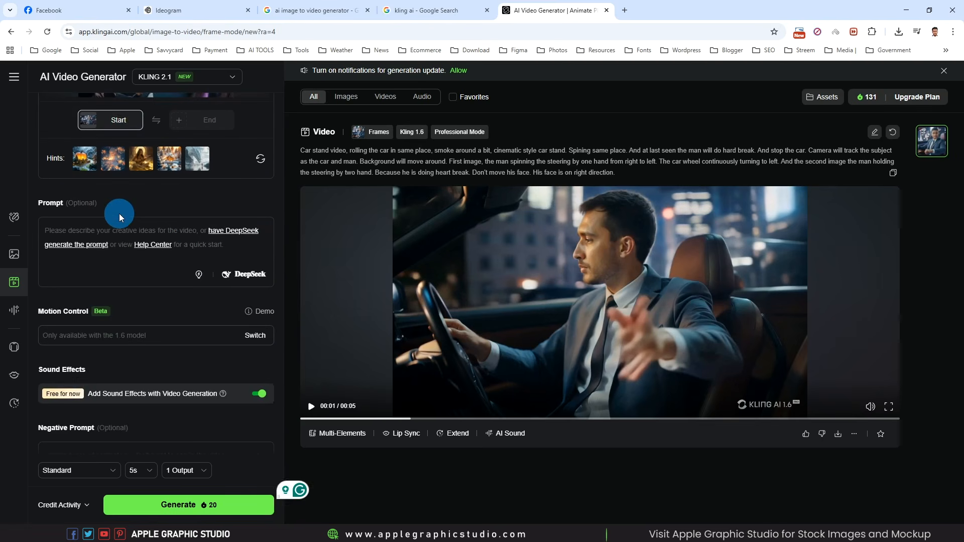